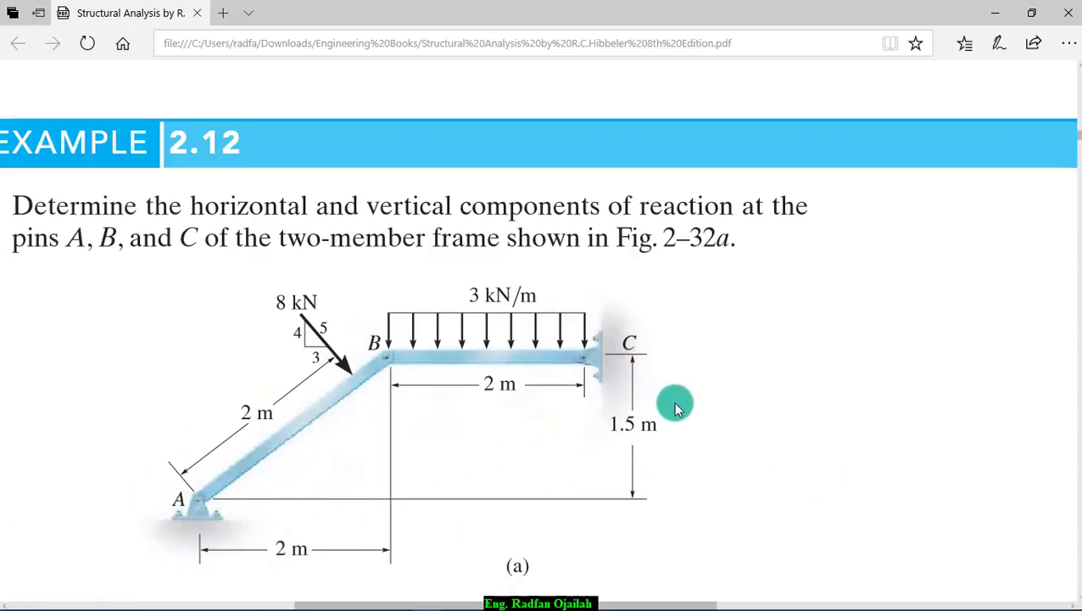
- Switch to Robot Structural Analysis and set the job's default units to Metric
left_click(368, 600)
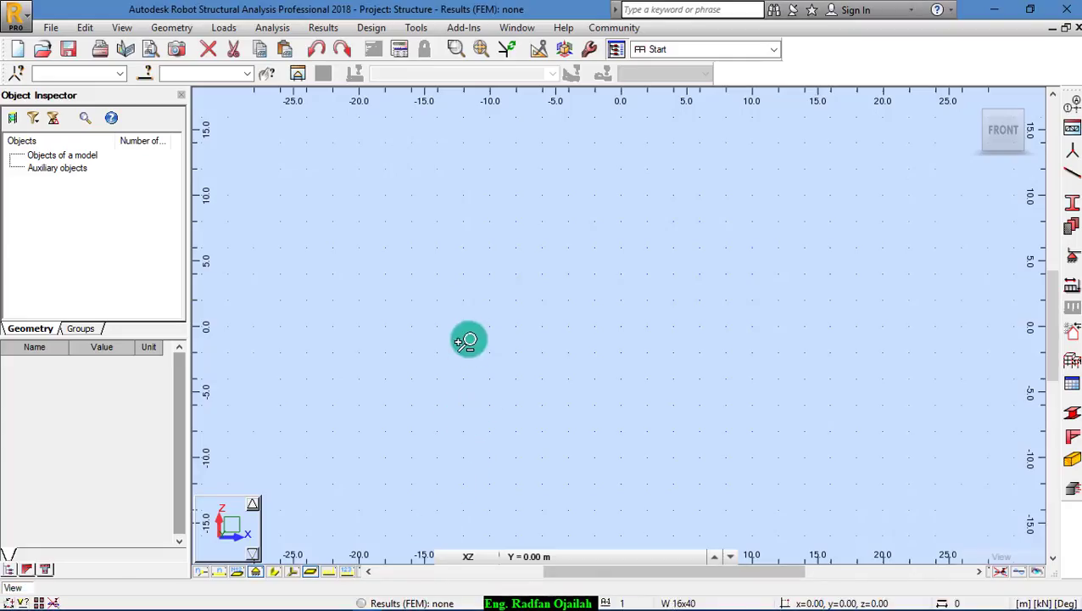
left_click(415, 28)
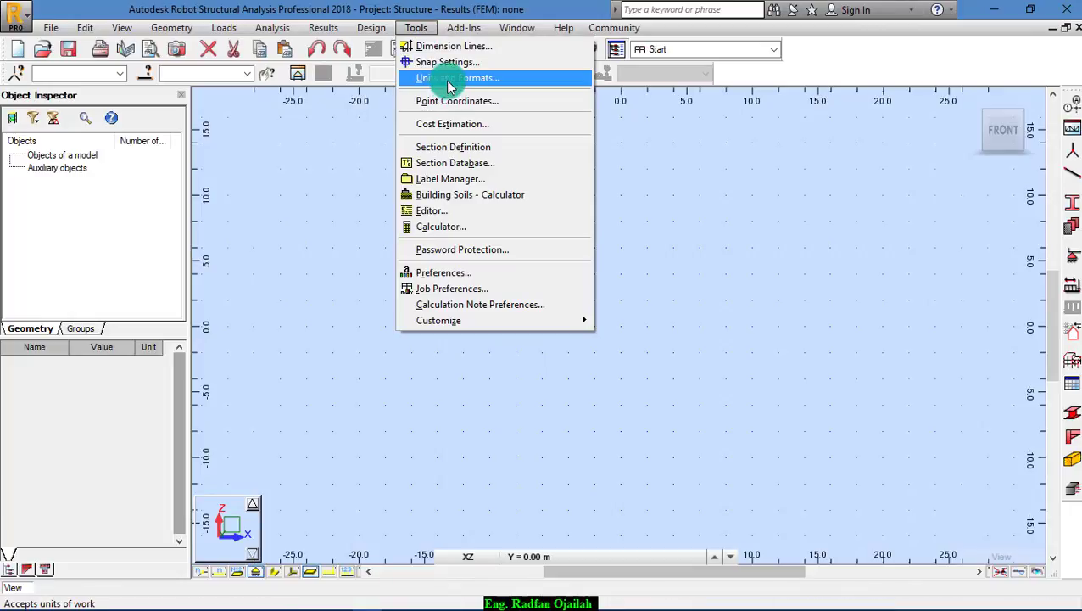
left_click(446, 79)
left_click(370, 228)
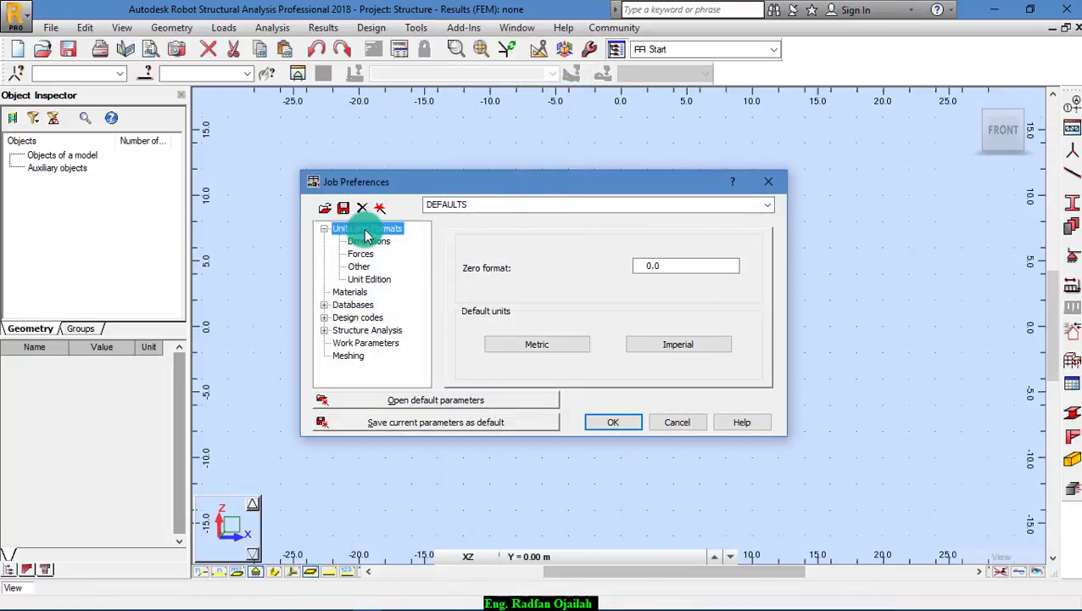
left_click(561, 346)
left_click(567, 353)
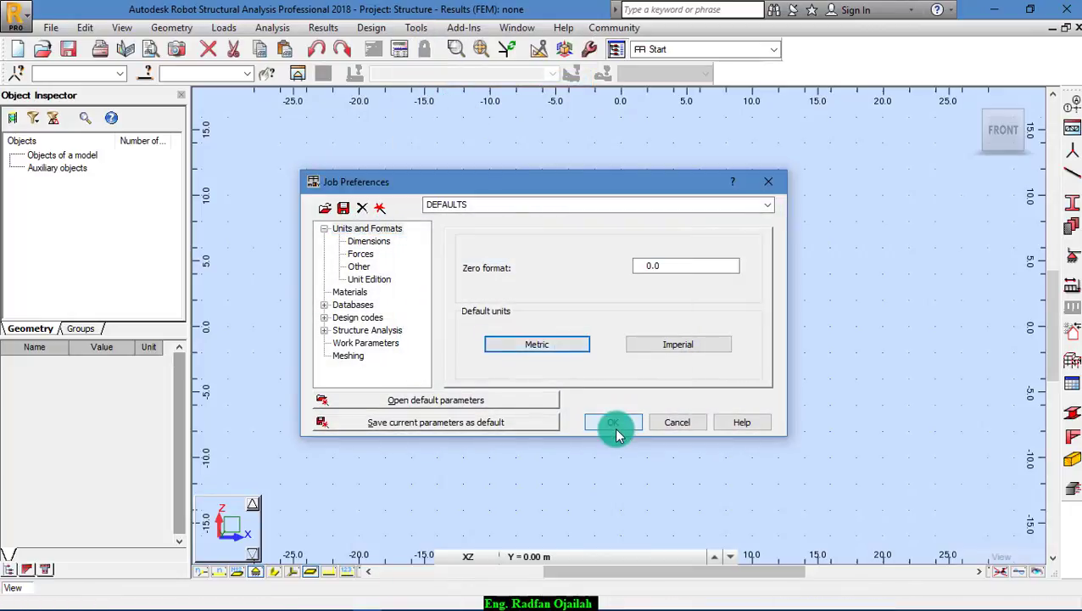
left_click(615, 424)
- Check the frame dimensions of Example 2.12 in the structural analysis PDF, then return to Robot Structural Analysis
mouse_move(285, 602)
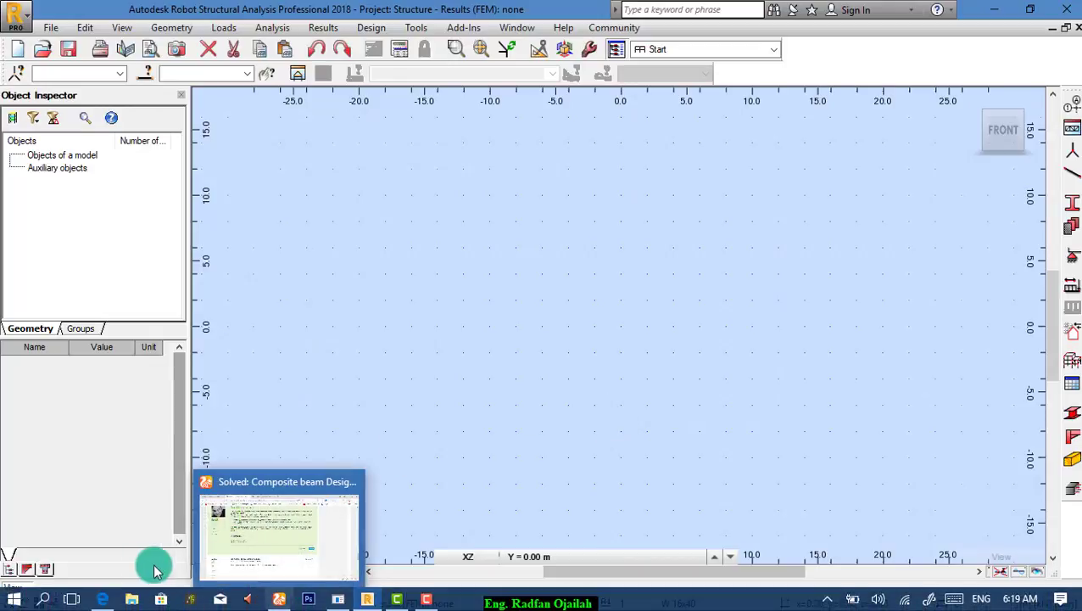
mouse_move(91, 594)
left_click(270, 490)
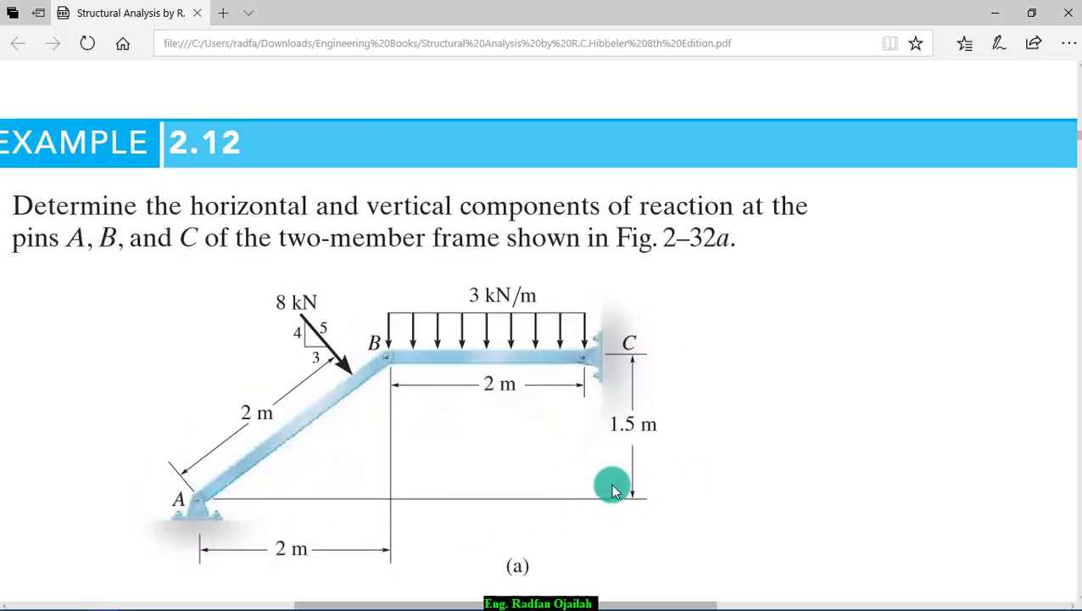
left_click(996, 13)
- Define Cartesian structural axes in the X direction at positions 0, 2 and 4 m
left_click(1074, 107)
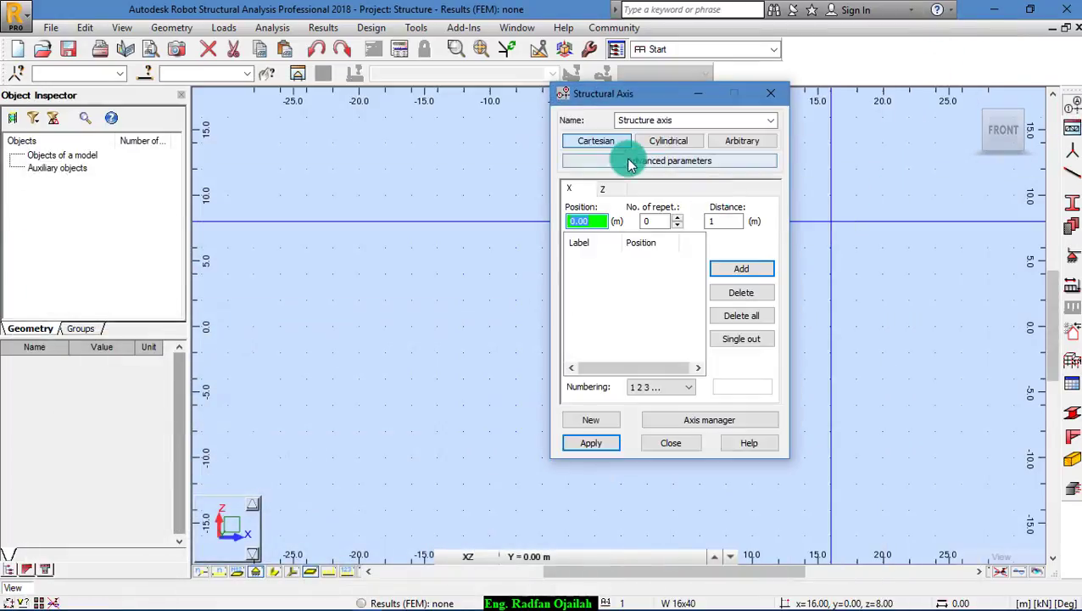
left_click(741, 270)
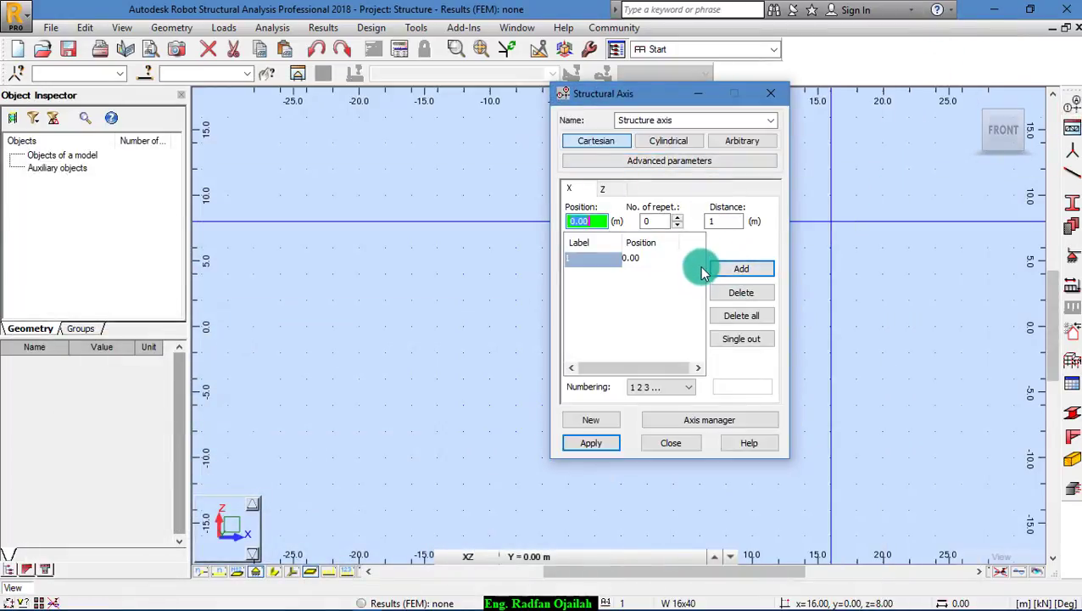
type("2")
left_click(728, 270)
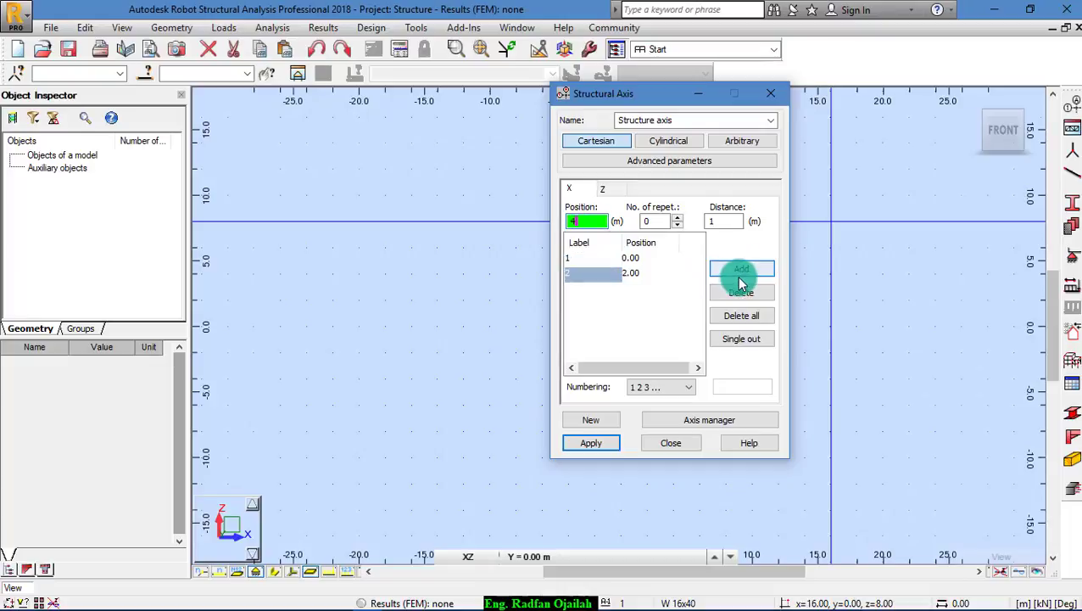
left_click(740, 270)
- Add Z-direction axes at 0 and 1.5 m with A B C numbering and apply the structural axes
left_click(603, 188)
left_click(654, 388)
left_click(642, 406)
left_click(747, 270)
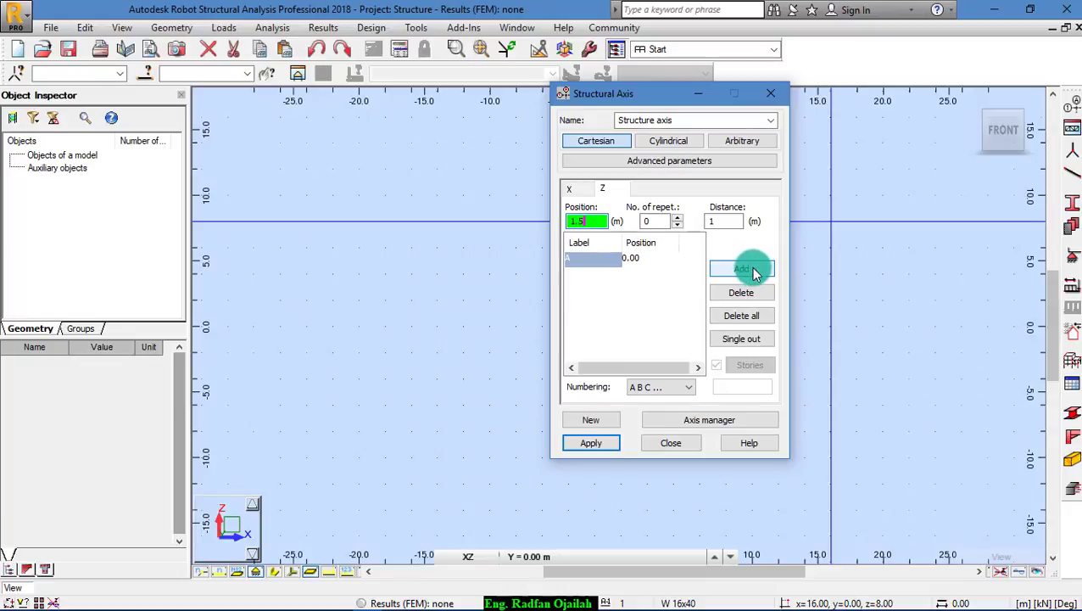
left_click(743, 269)
left_click(592, 443)
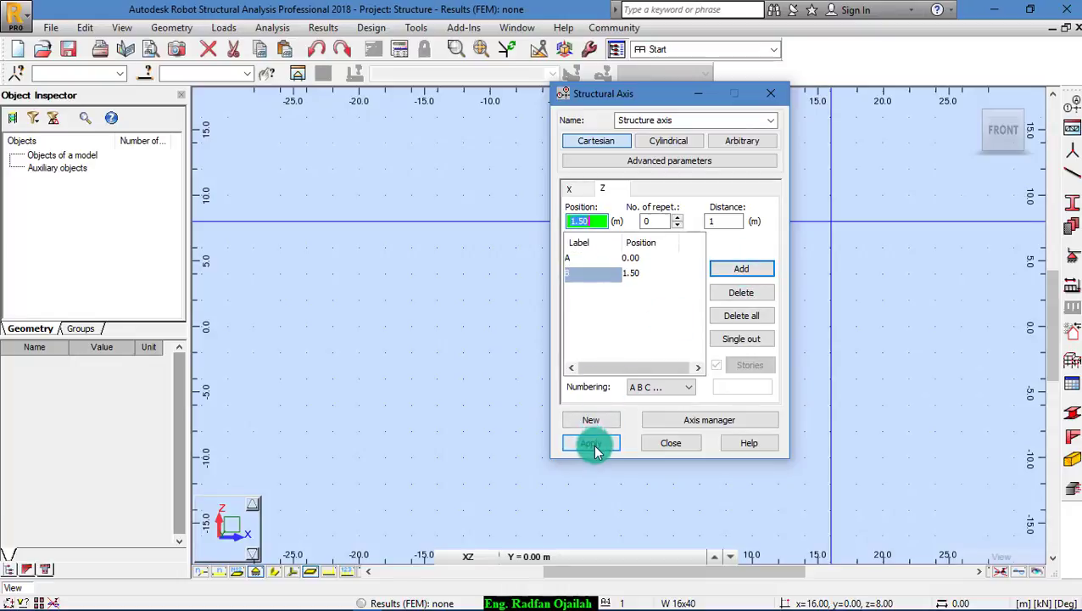
left_click(669, 443)
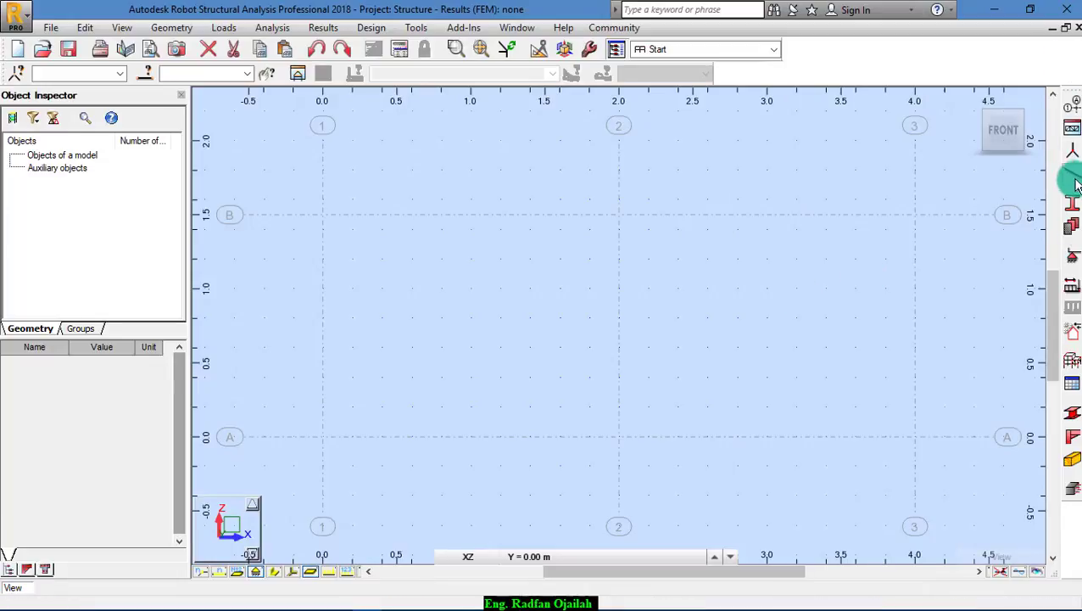
- Draw two W 16x40 simple bars from (0, 0) to (2, 1.5) and from (2, 1.5) to (4, 1.5)
left_click(1073, 172)
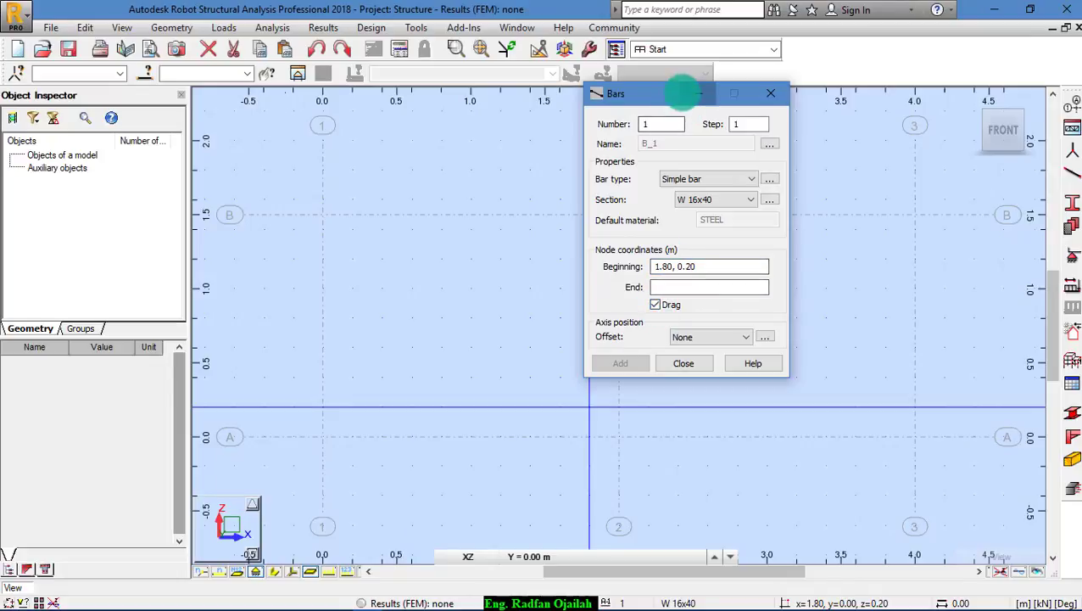
left_click_drag(660, 102, 313, 59)
left_click(323, 437)
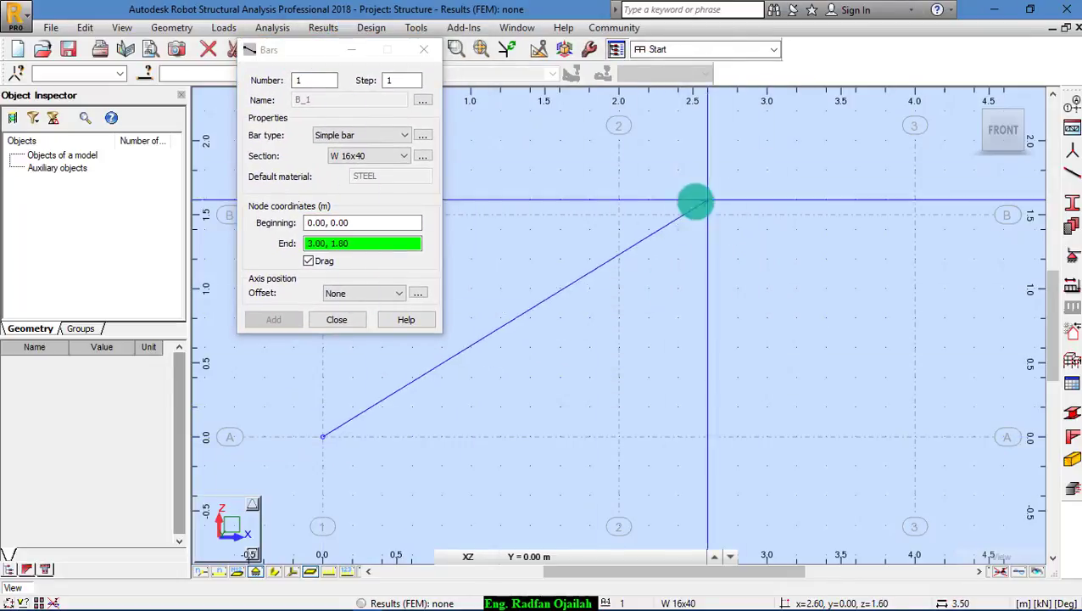
left_click(618, 216)
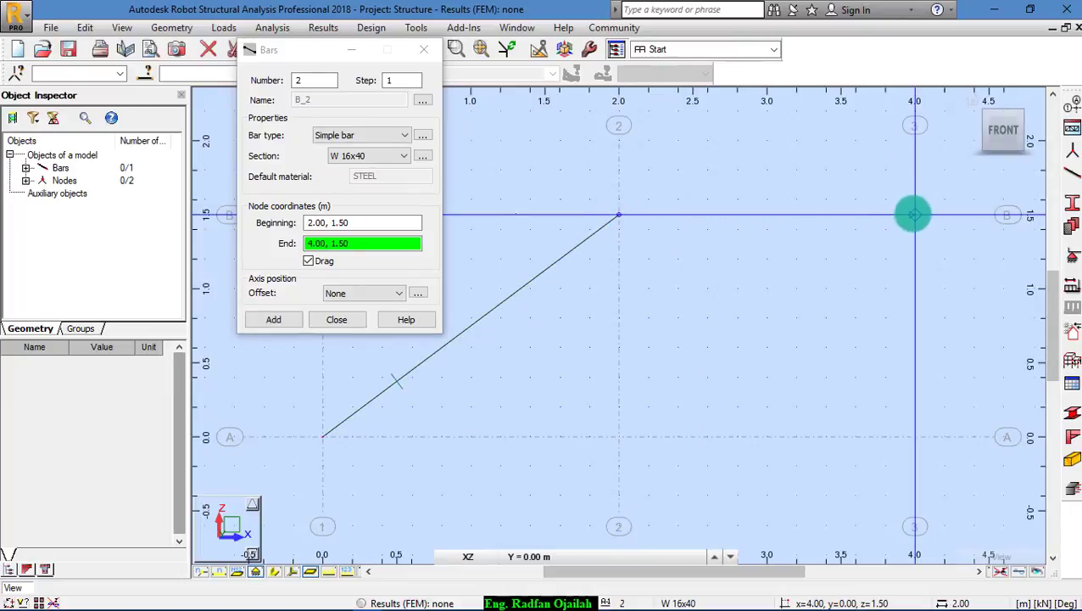
right_click(737, 379)
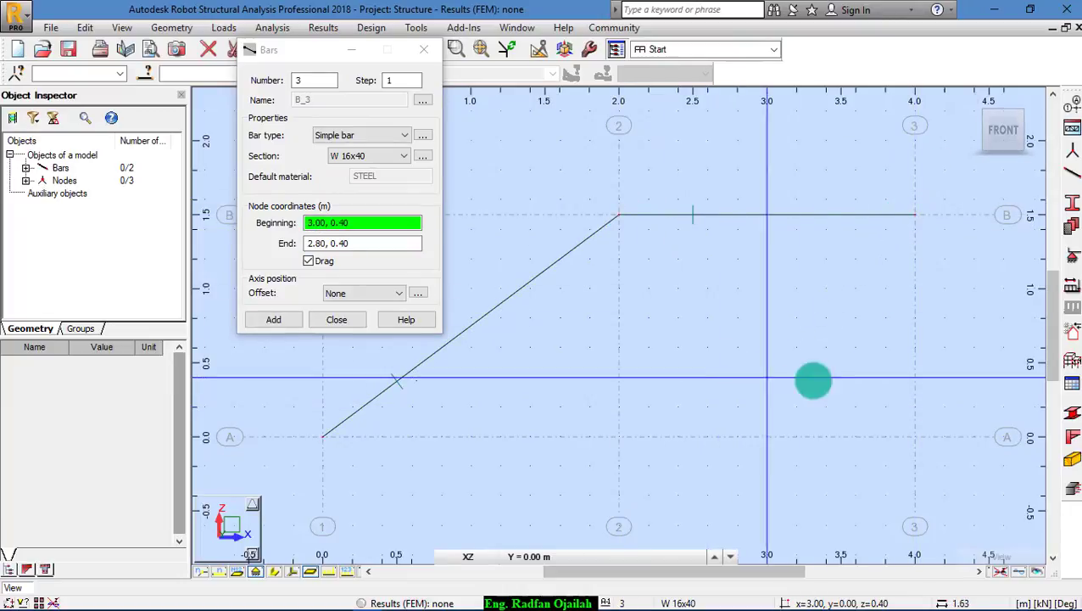
left_click(344, 321)
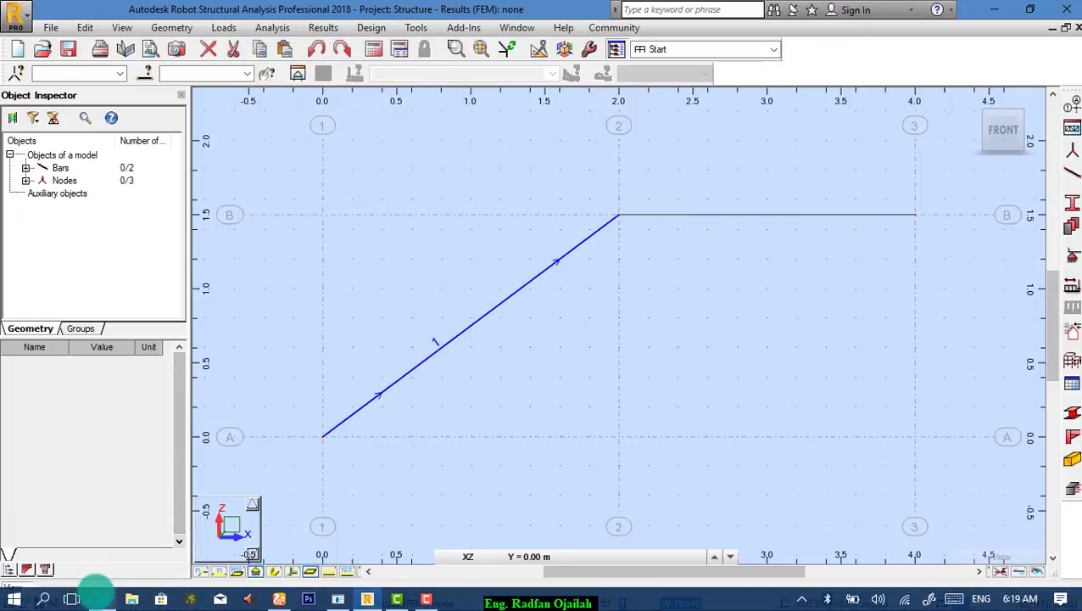
- Check the supports in the textbook figure and assign a Fixed support to the node at axes 1-A in Robot
left_click(99, 598)
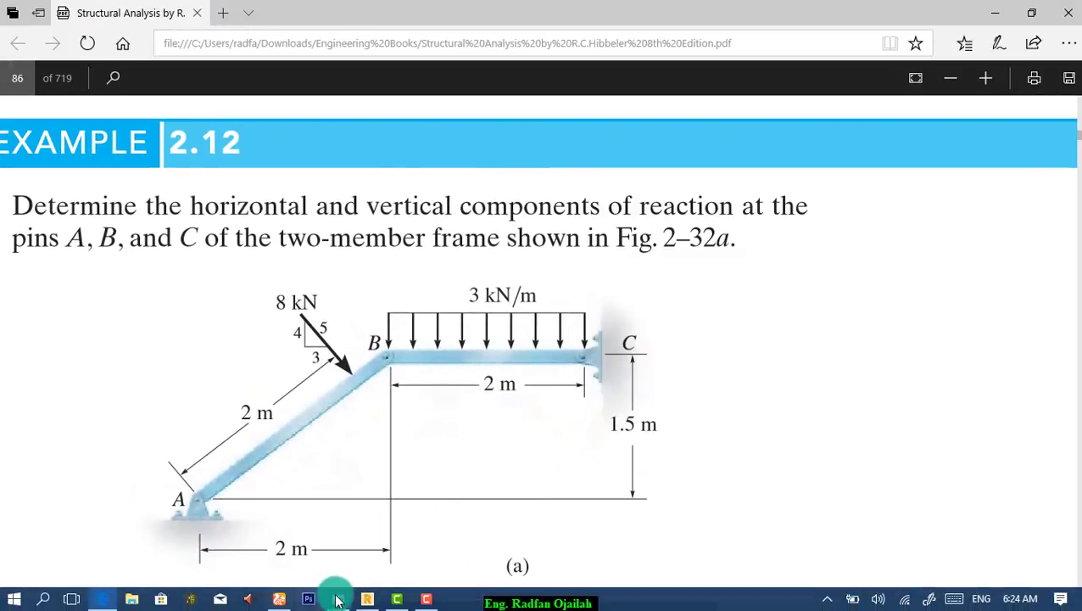
left_click(364, 592)
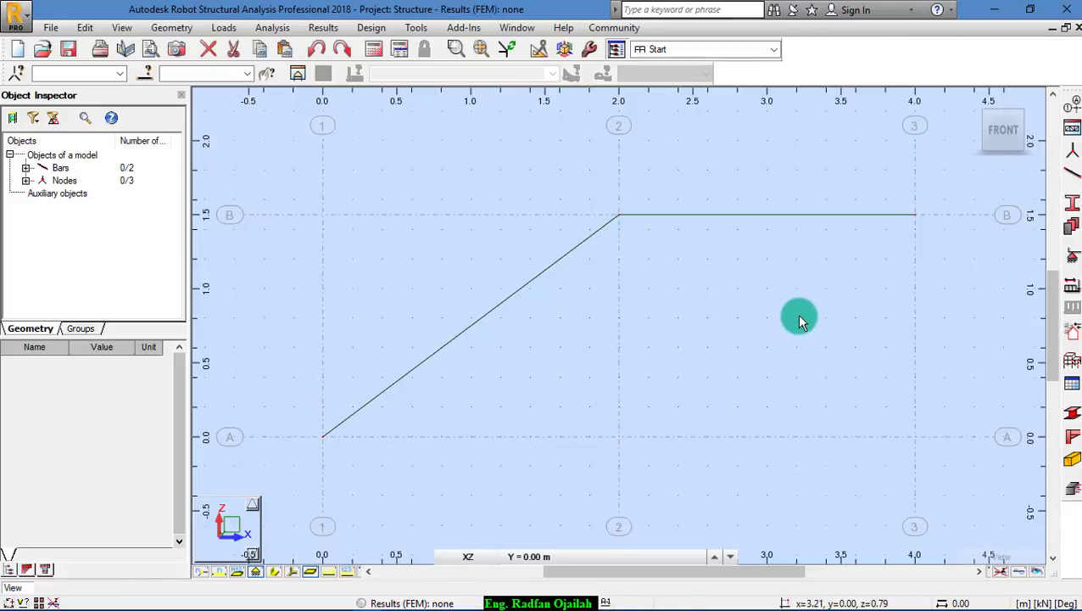
left_click(1071, 255)
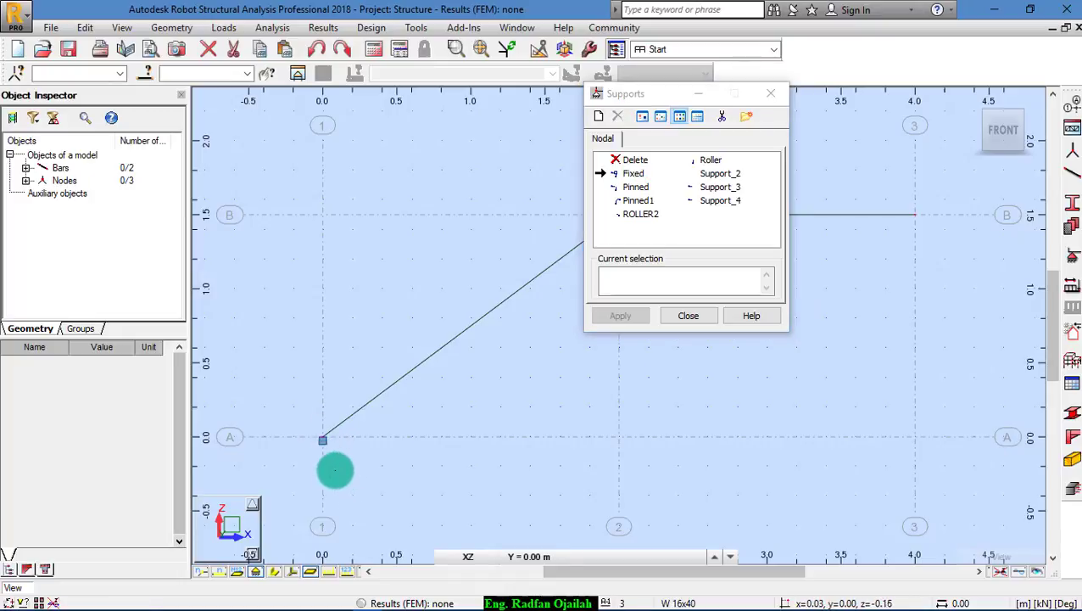
- Assign a Pinned support to the horizontal bar's end node at axes 3-B
scroll(365, 505, "down", 3)
scroll(591, 370, "up", 3)
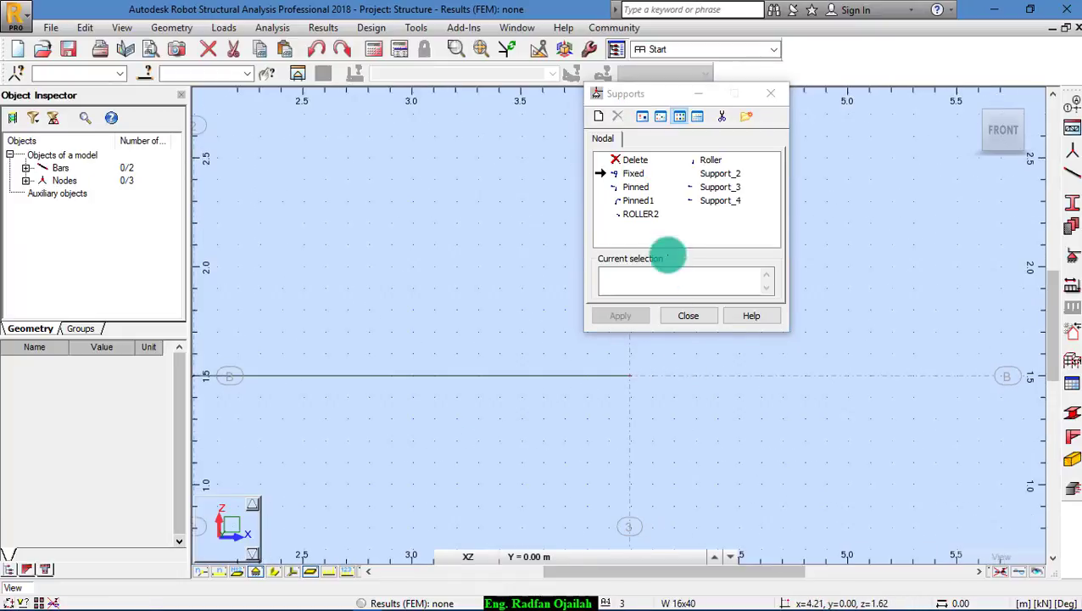
left_click(636, 187)
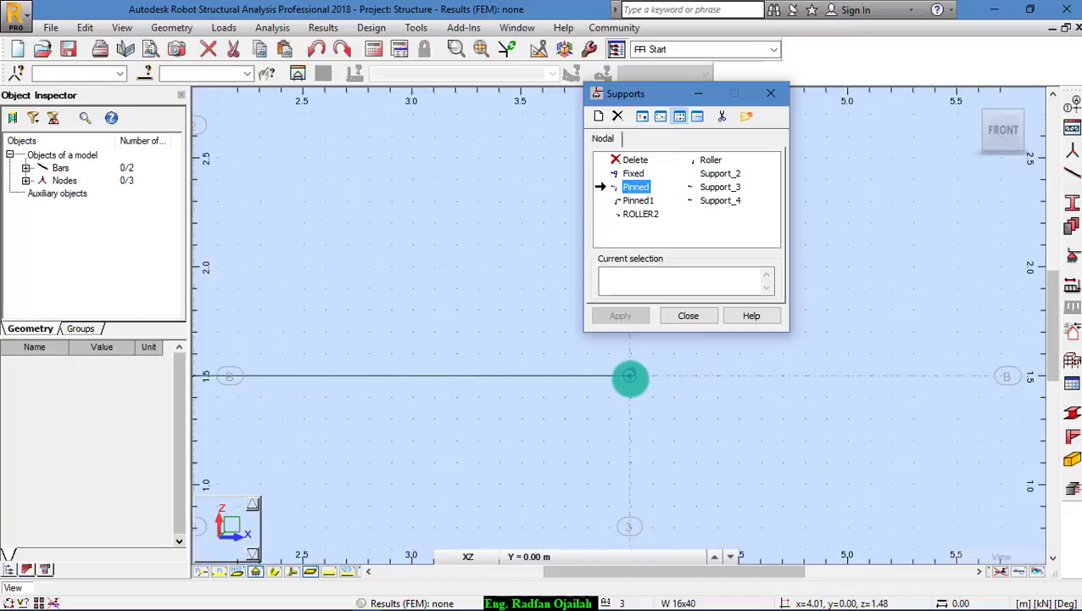
left_click(630, 377)
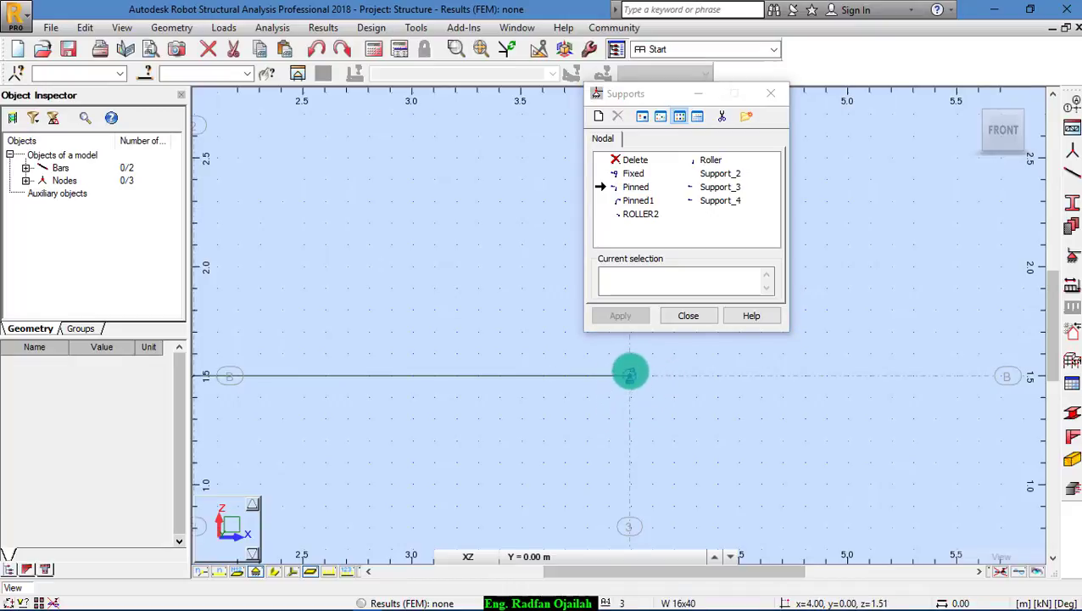
scroll(626, 386, "up", 4)
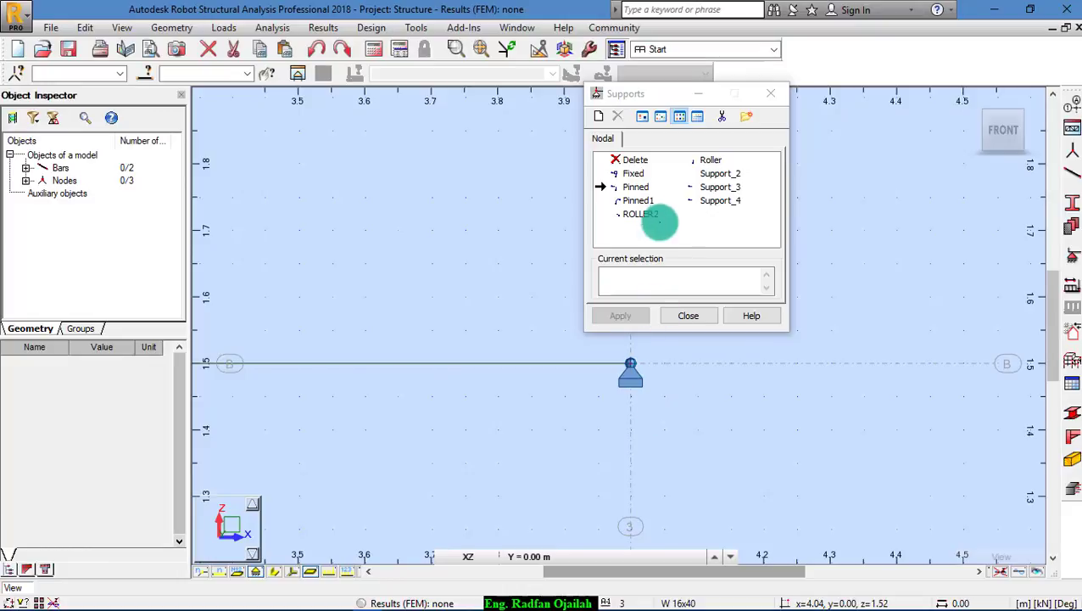
- Create a rigid support type labelled Pinned2 from the Pinned definition, with its direction angle Beta set to -90 degrees
double_click(635, 186)
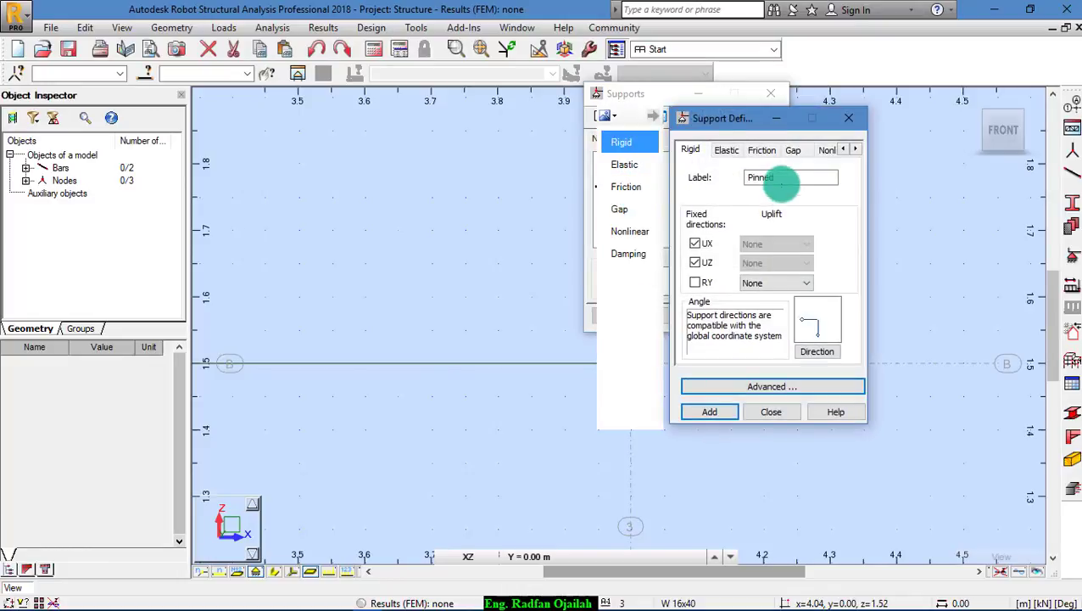
type("1")
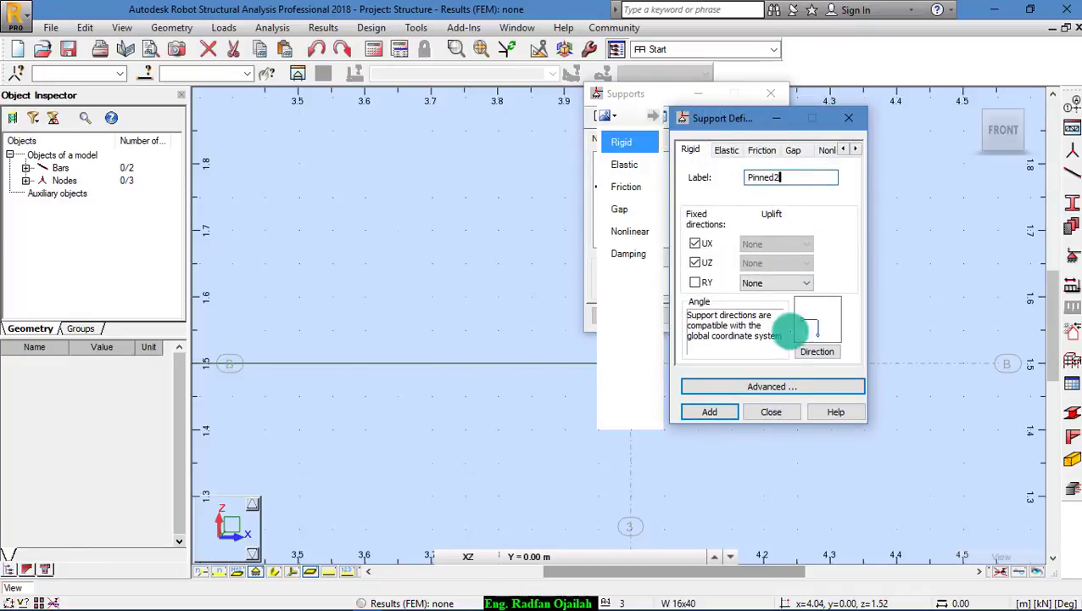
left_click(817, 351)
left_click(806, 217)
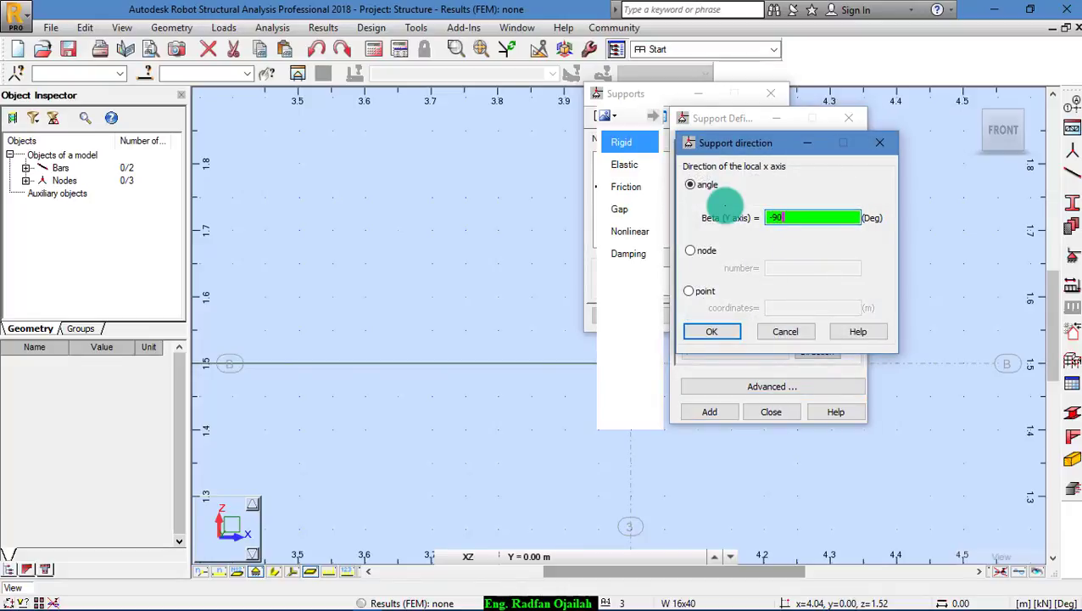
left_click(712, 331)
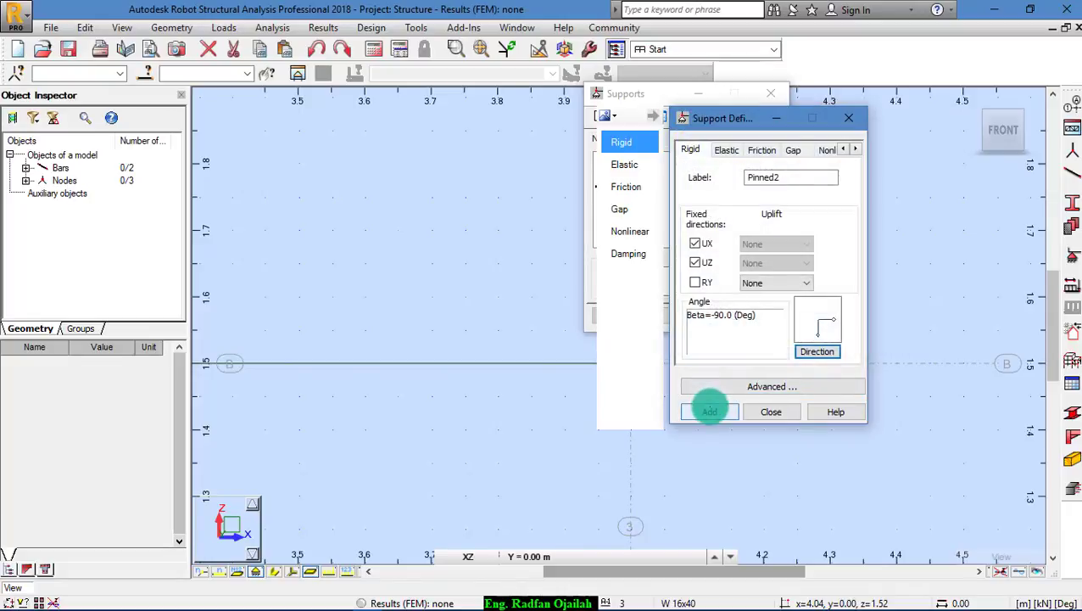
left_click(710, 412)
left_click(771, 412)
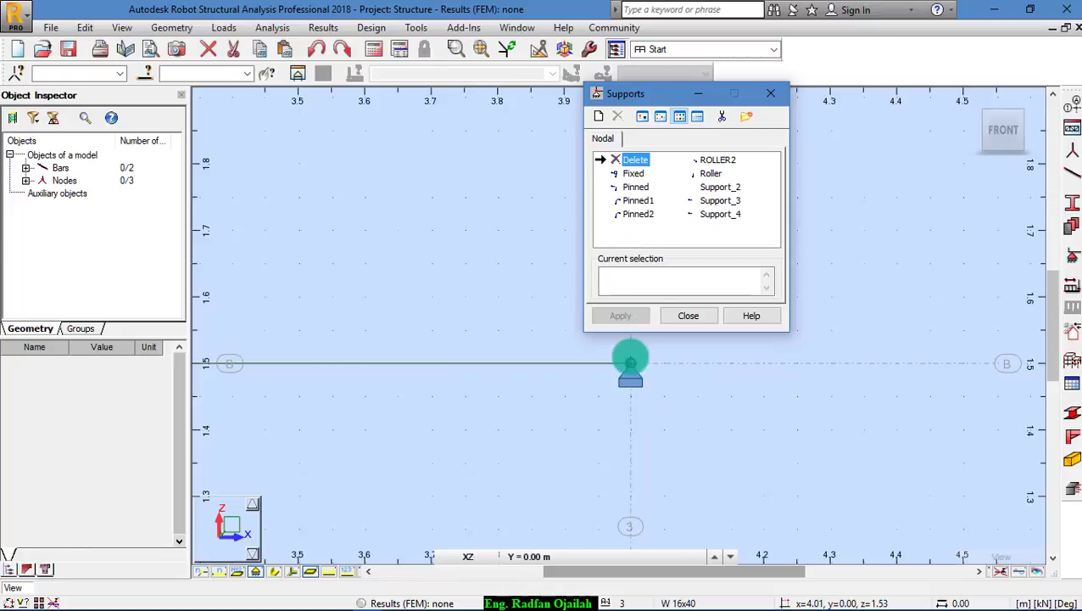
- Delete the support at axes 3-B and assign the Pinned2 support to that node instead
left_click(632, 373)
left_click(638, 213)
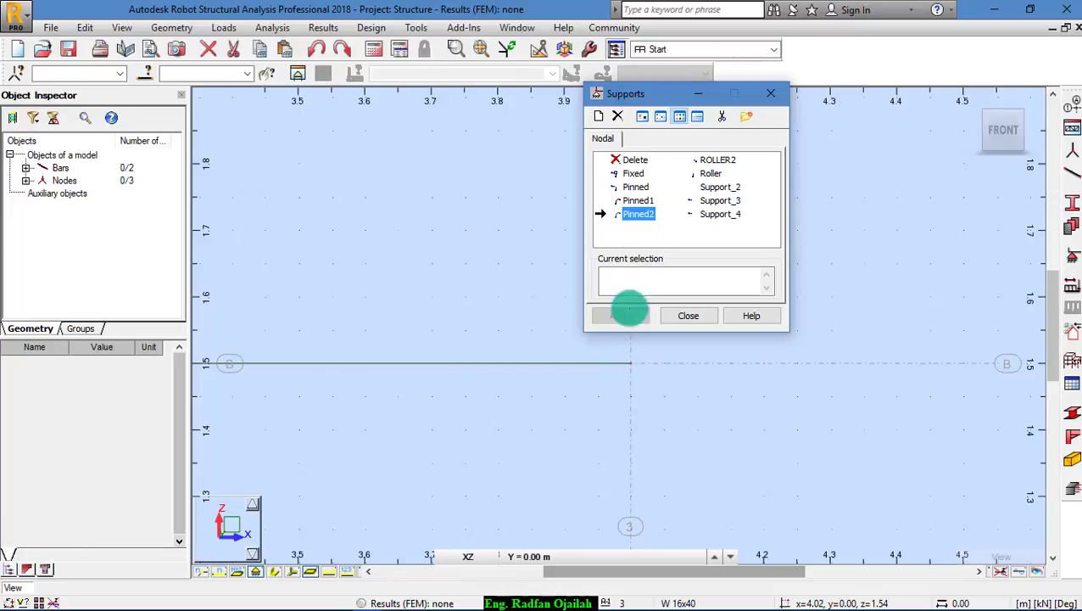
left_click(631, 365)
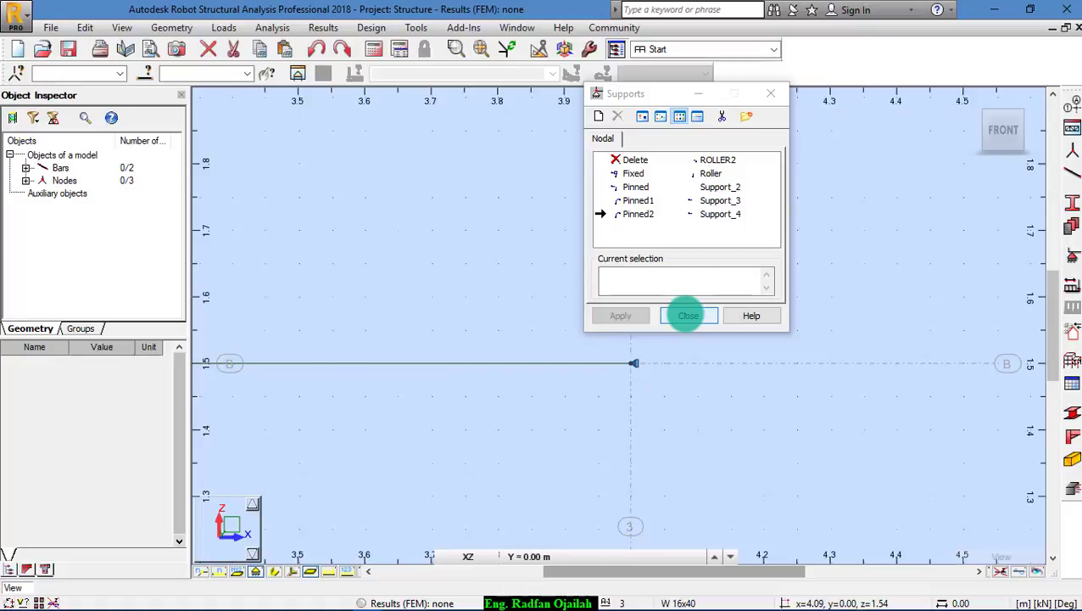
left_click(688, 316)
scroll(906, 348, "down", 4)
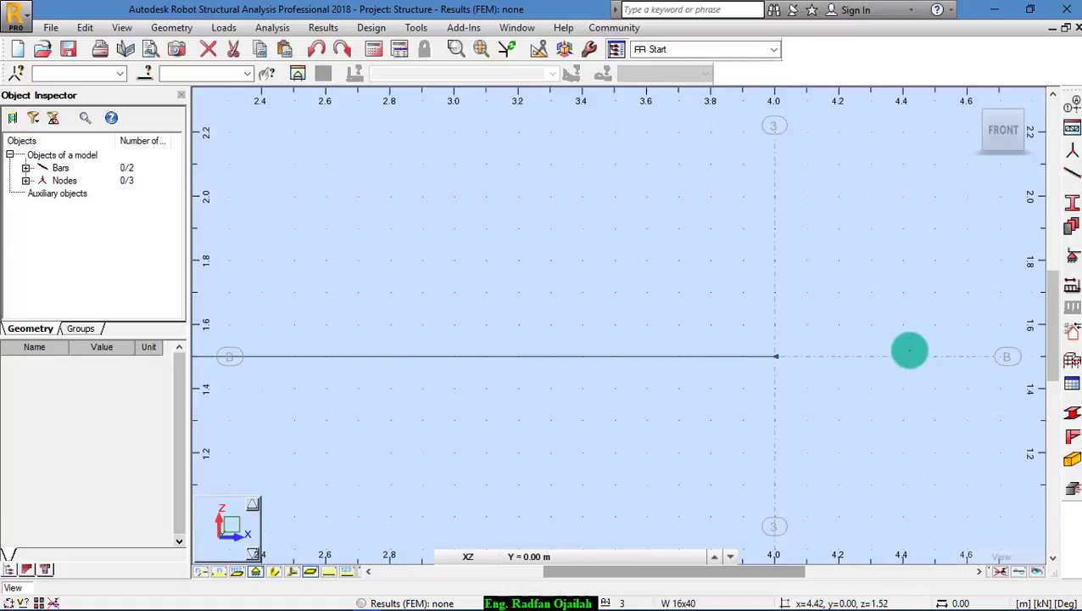
scroll(865, 245, "down", 3)
scroll(729, 336, "up", 1)
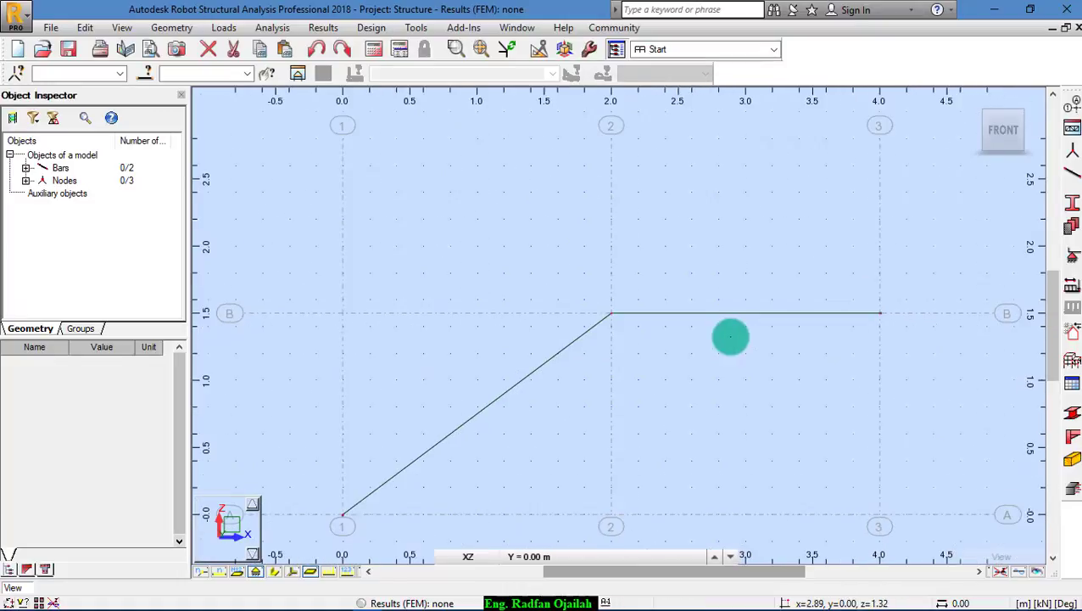
- Switch to the structural analysis PDF to examine the load on inclined member AB in Example 2.12
left_click(124, 28)
left_click(128, 29)
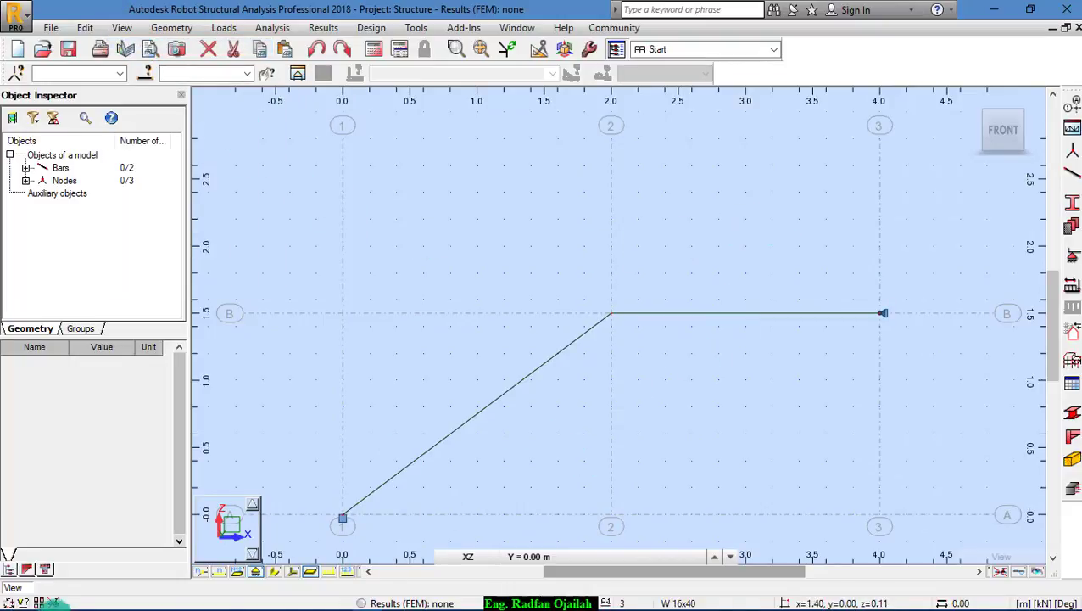
left_click(102, 598)
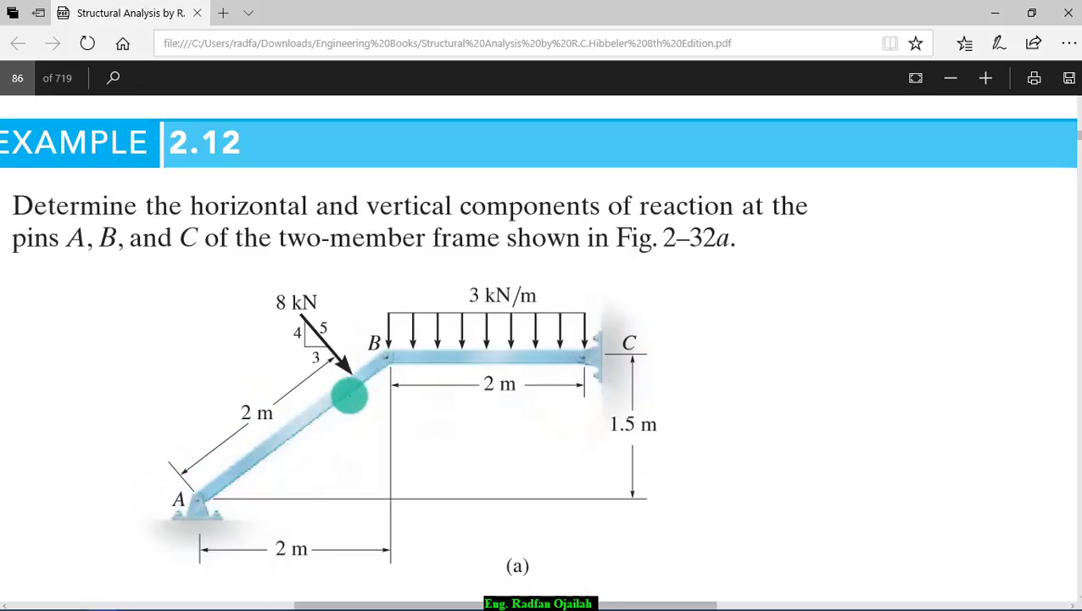
- Return to Robot Structural Analysis and define two load cases of dead nature, DL1 and DL2
left_click(995, 13)
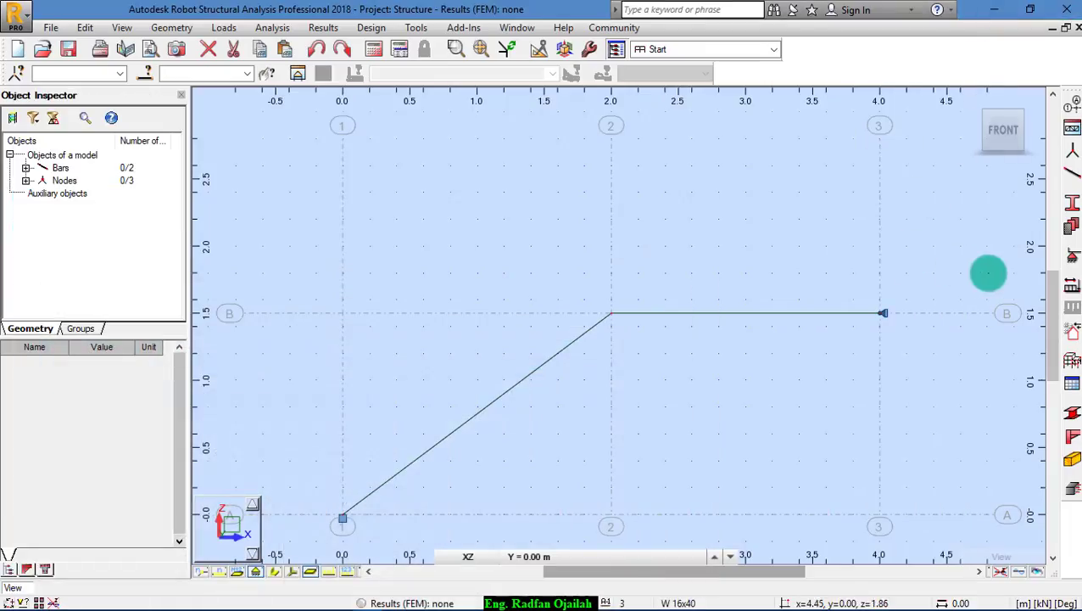
left_click(1071, 286)
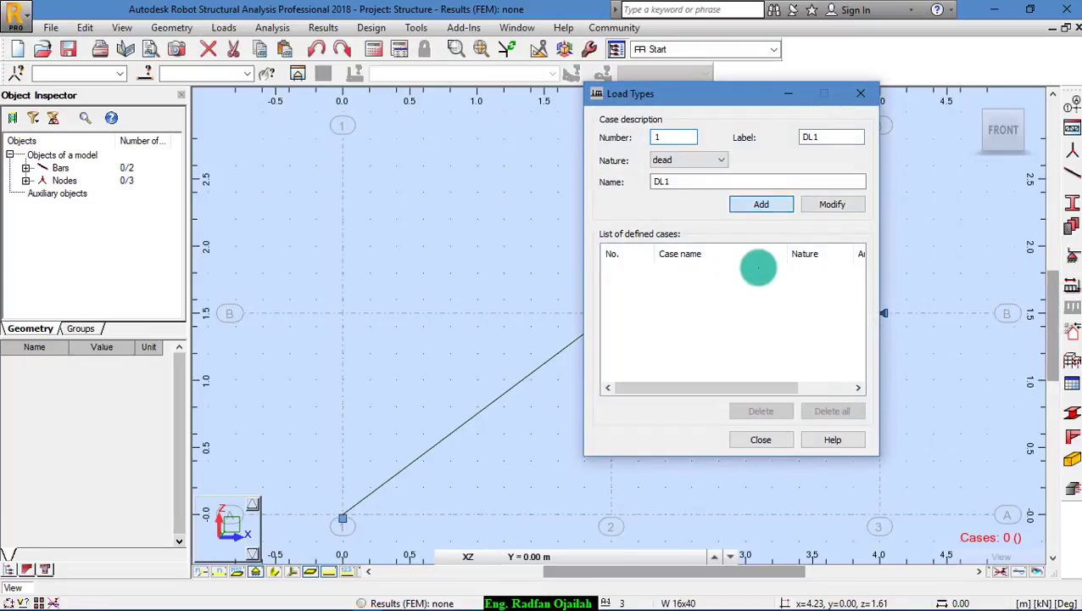
left_click(761, 204)
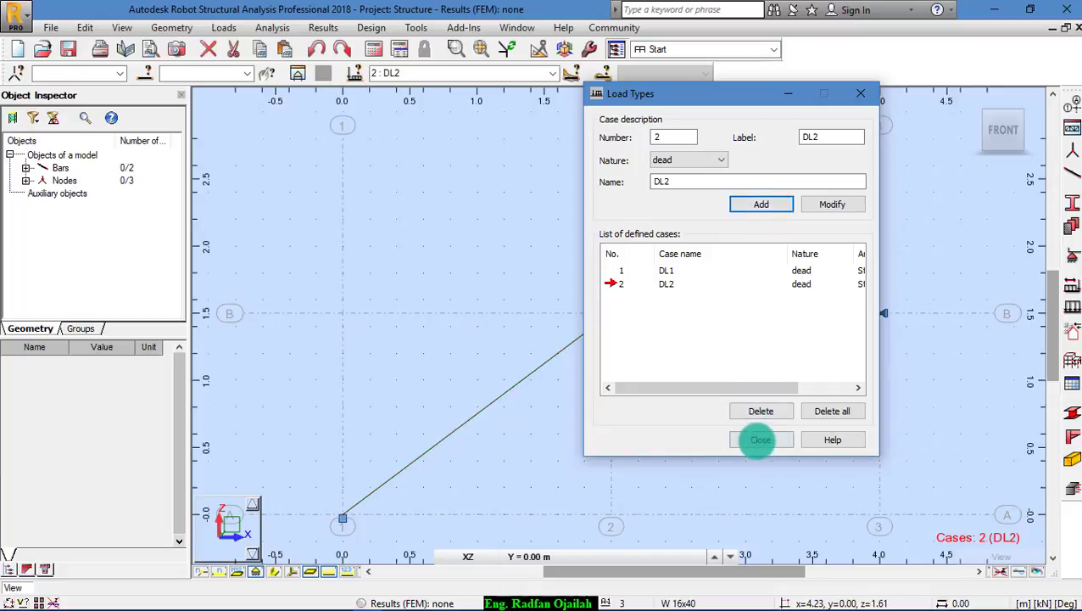
left_click(761, 439)
- Apply a uniform load of -3.00 kN/m in global Z to the horizontal bar in case DL2, checking it against the textbook example
left_click(1071, 301)
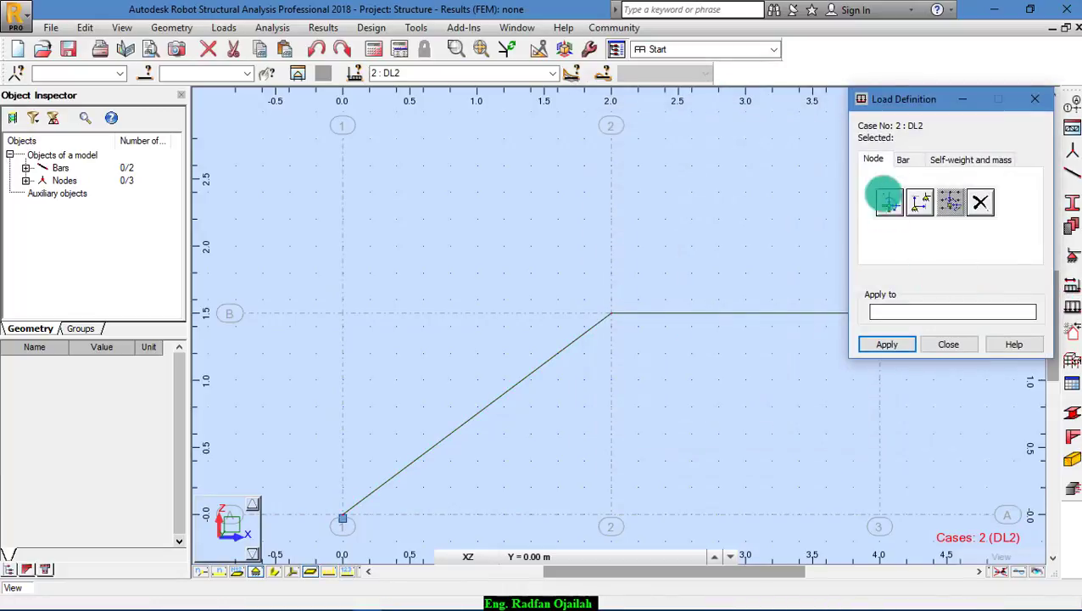
left_click(904, 160)
left_click(890, 201)
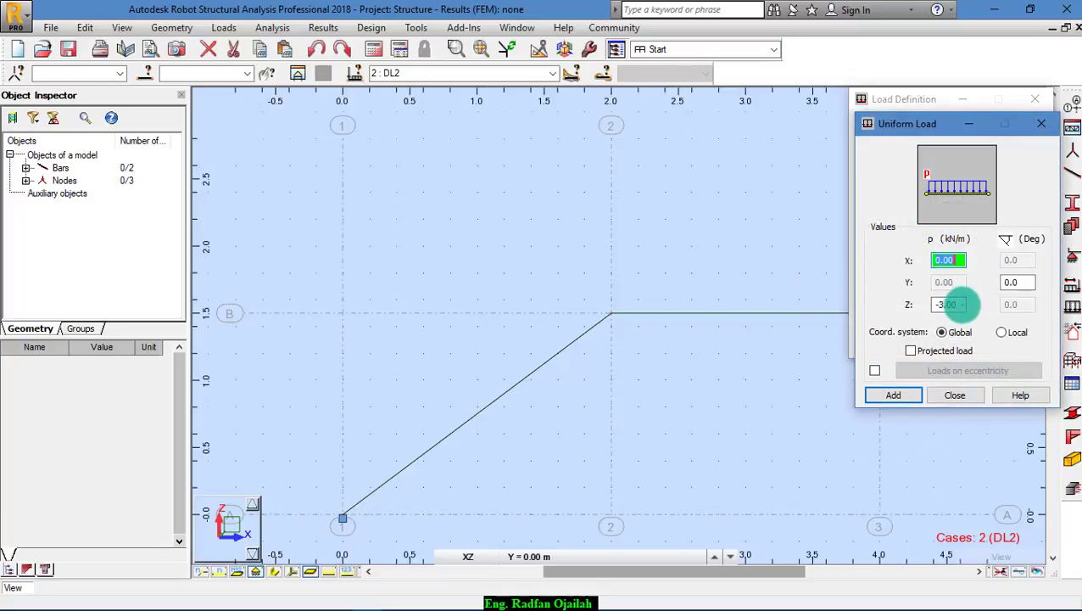
left_click(103, 599)
left_click(367, 599)
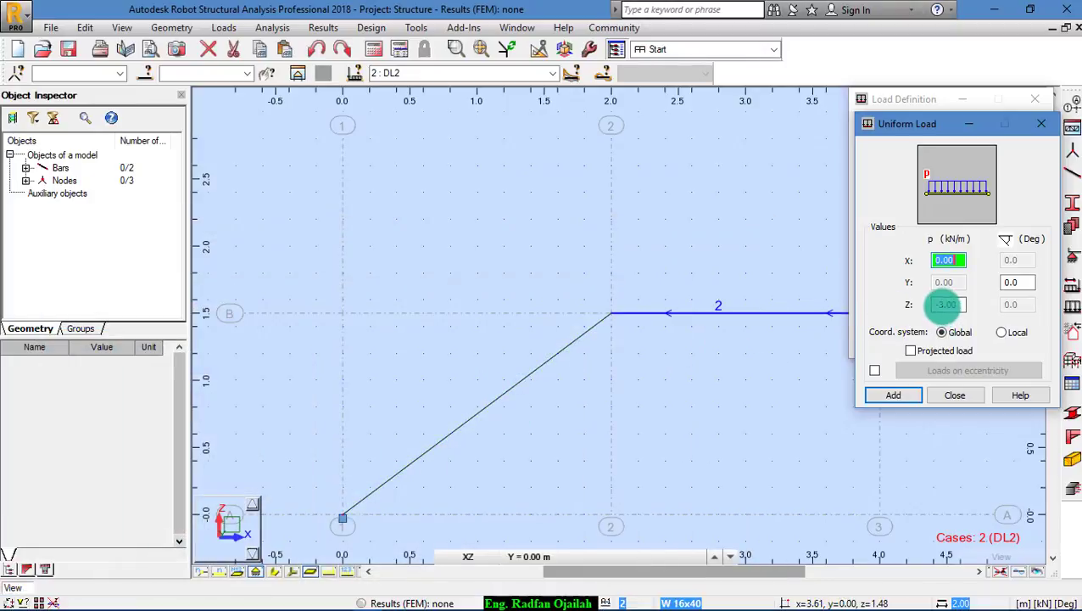
left_click(897, 394)
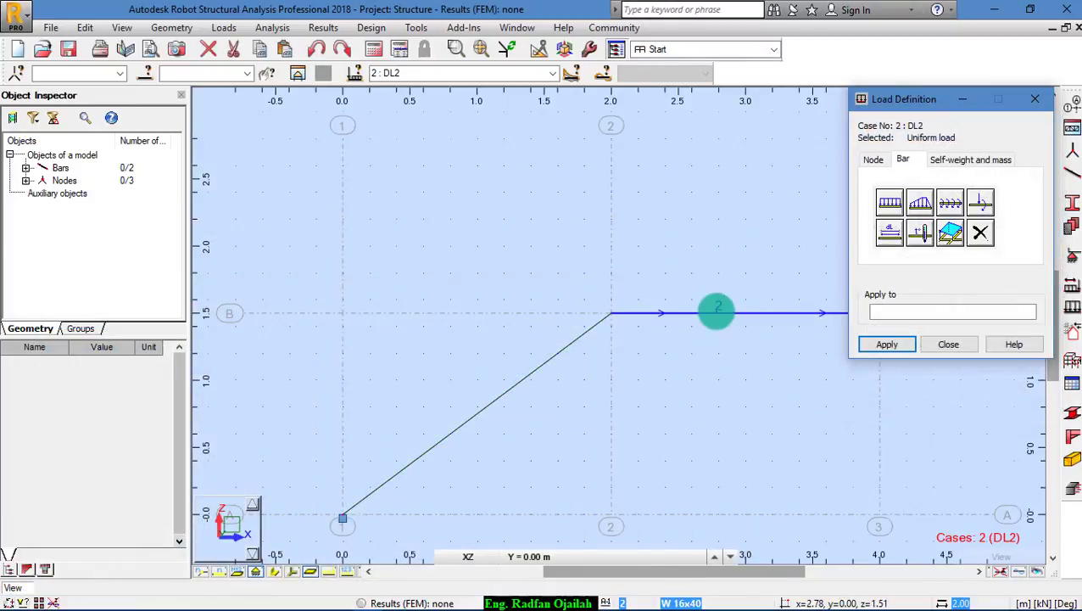
left_click(712, 312)
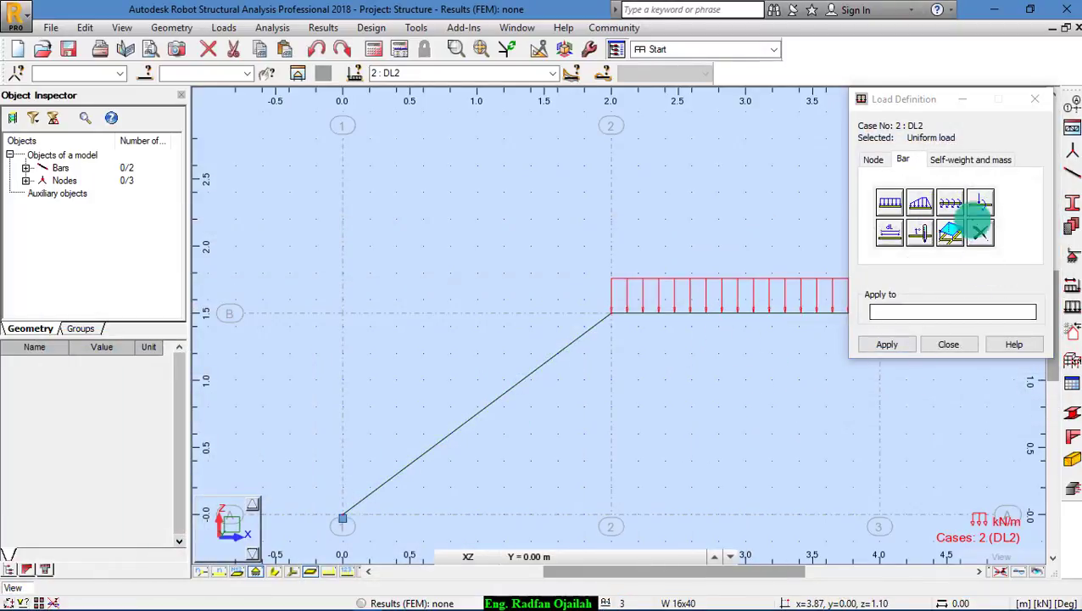
- Start a bar force definition, review the 8 kN load in the textbook, and display the bars' local systems in the view
left_click(980, 202)
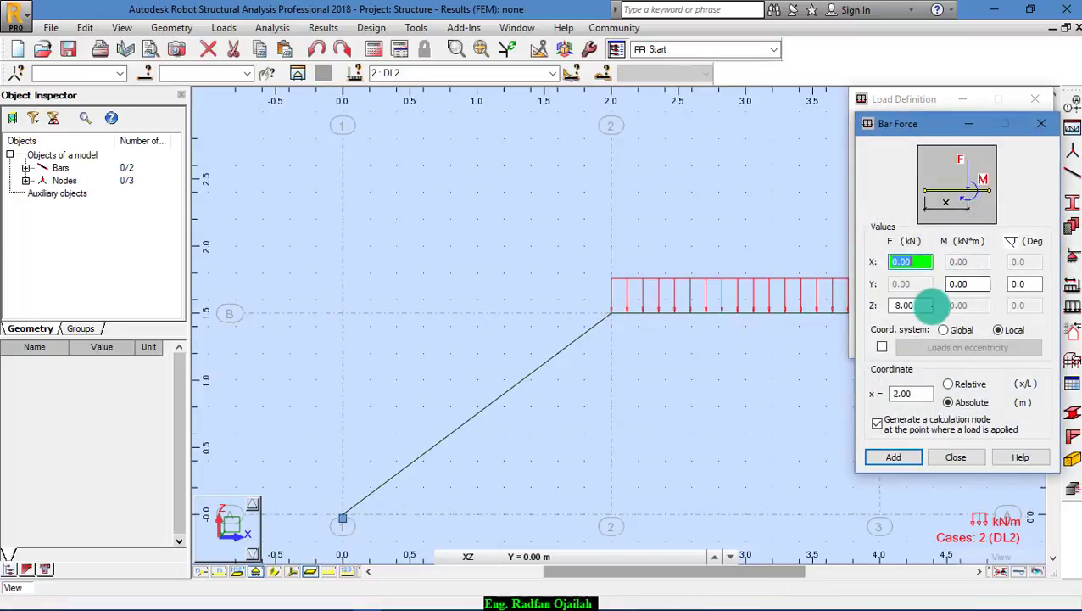
left_click(109, 599)
left_click(200, 599)
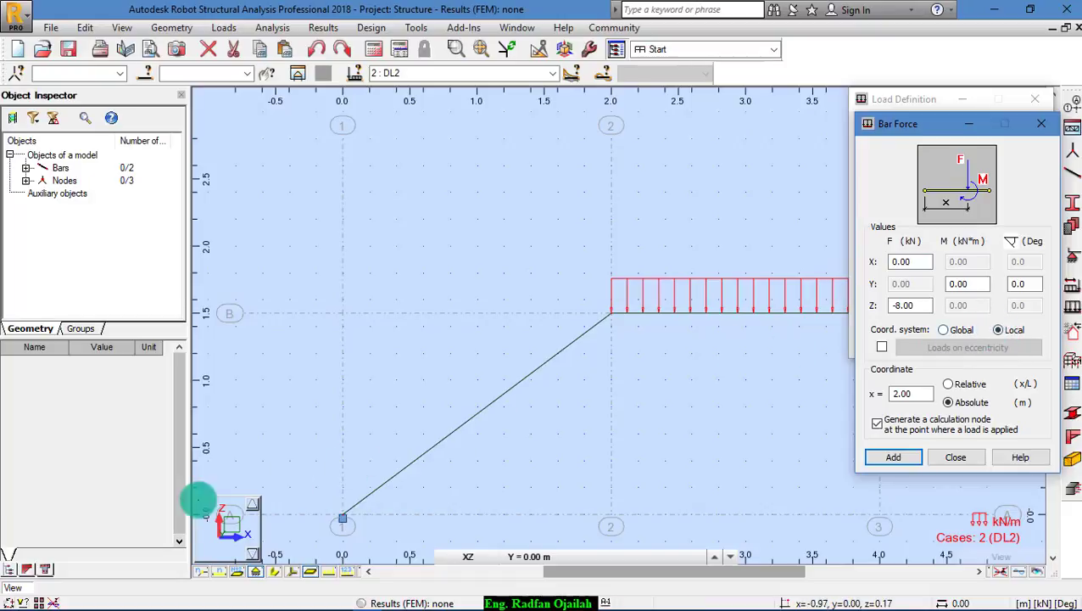
left_click(39, 601)
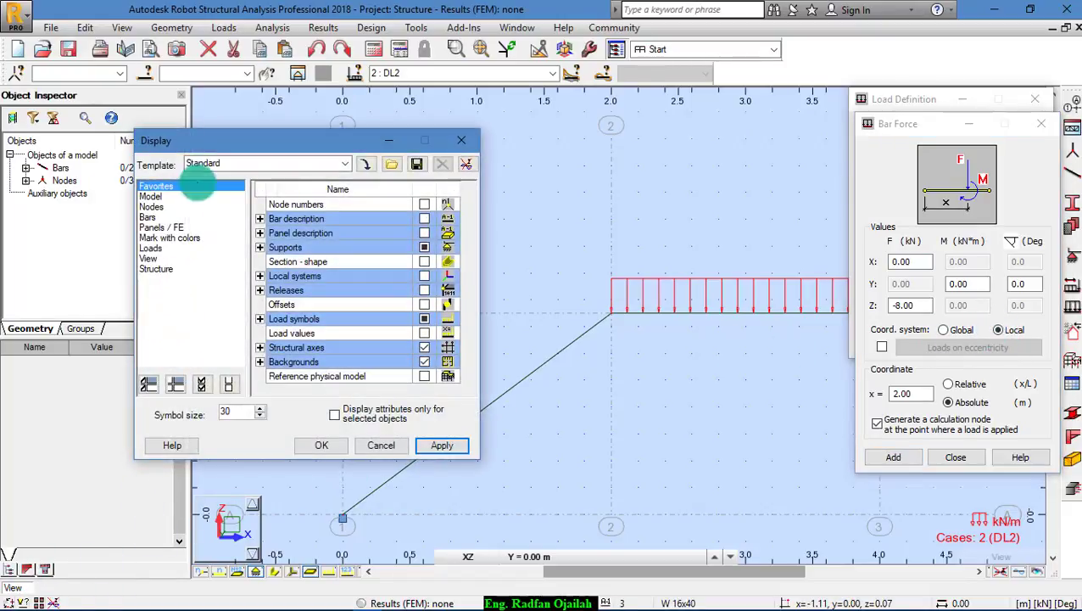
left_click(153, 196)
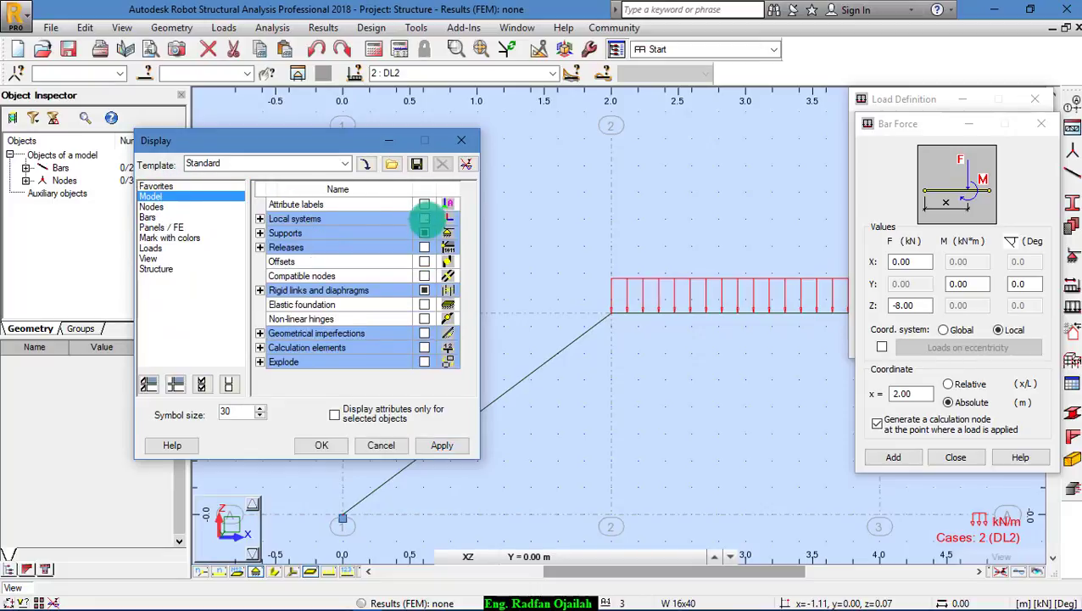
left_click(311, 442)
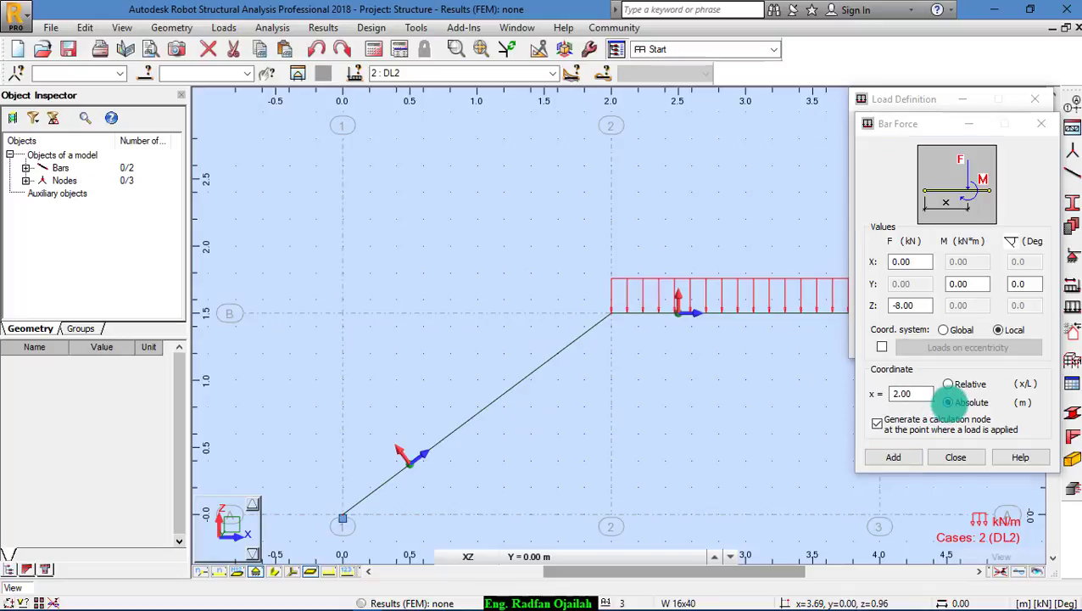
- Apply a -8.00 kN local Z bar force to the inclined bar at absolute x = 2.00 m, generating a calculation node there
left_click(949, 402)
left_click_drag(906, 395, 846, 394)
left_click(893, 457)
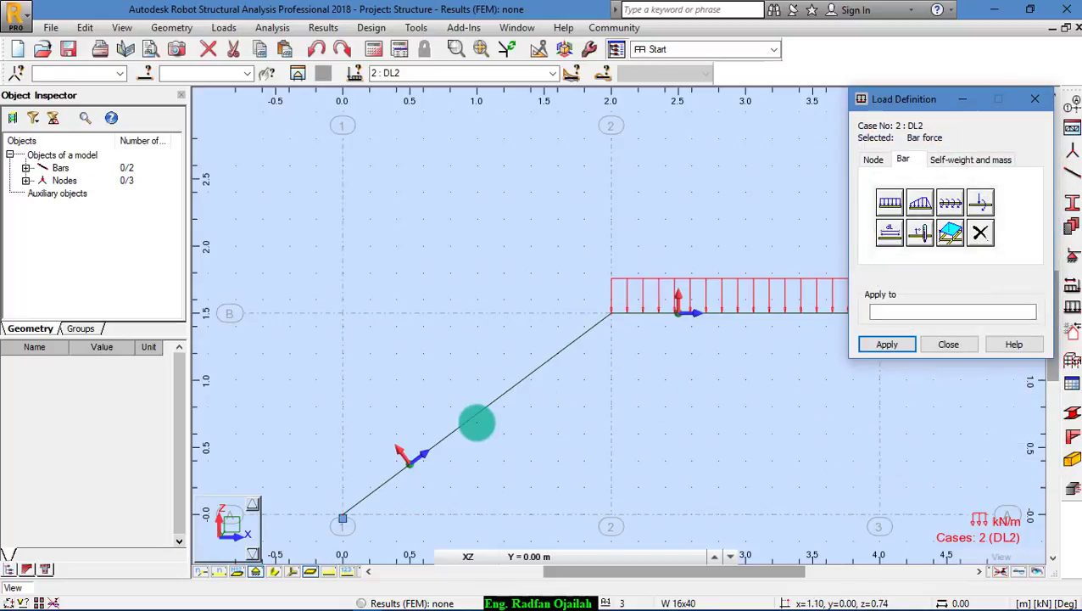
left_click(447, 433)
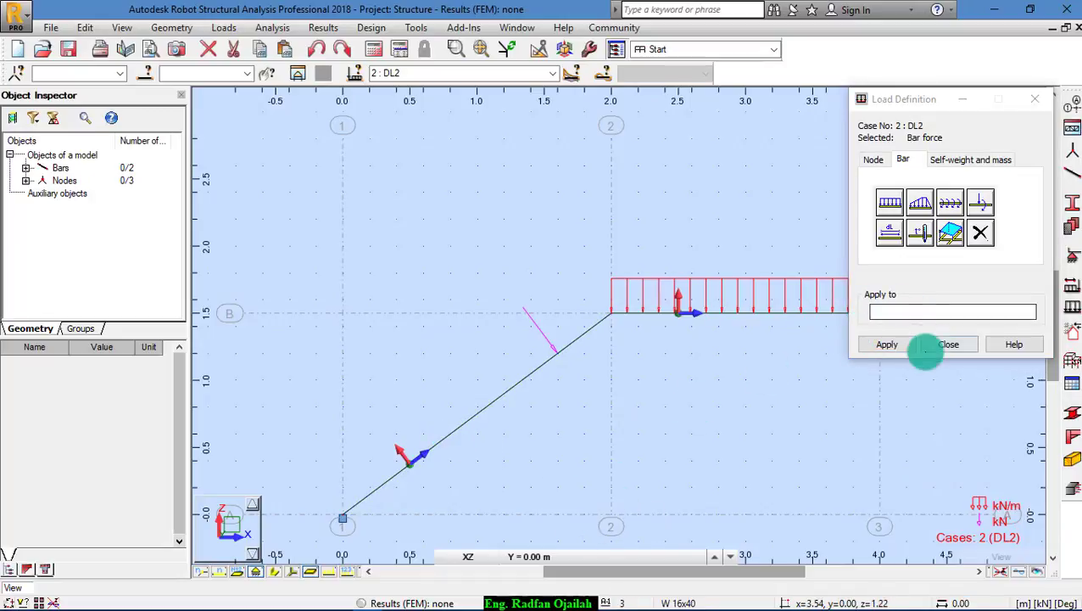
left_click(930, 348)
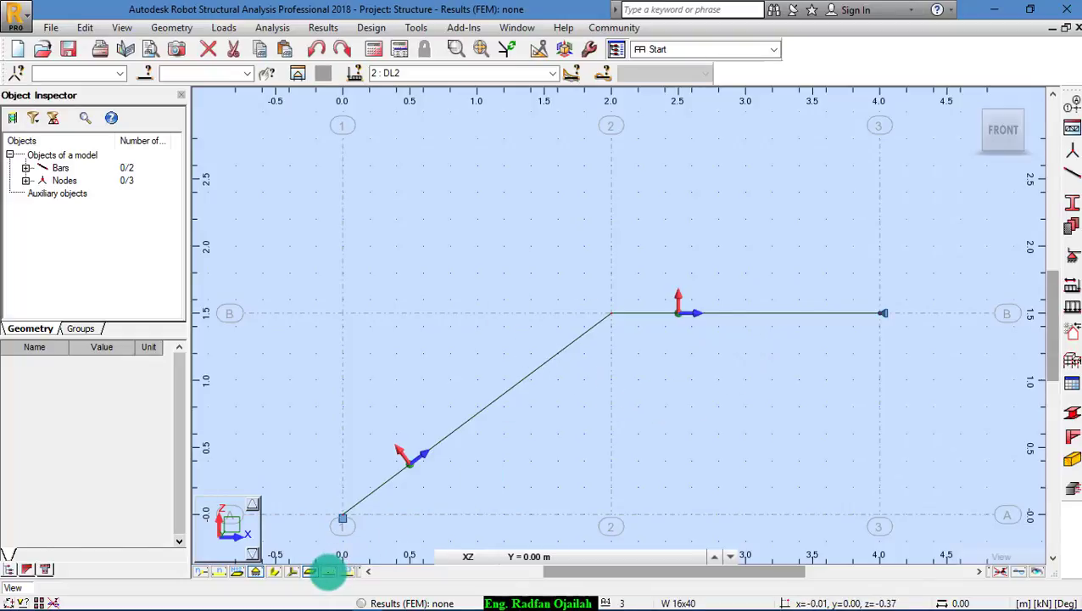
- Display the load symbols and load values on the frame and run the structural calculations
left_click(329, 571)
left_click(350, 571)
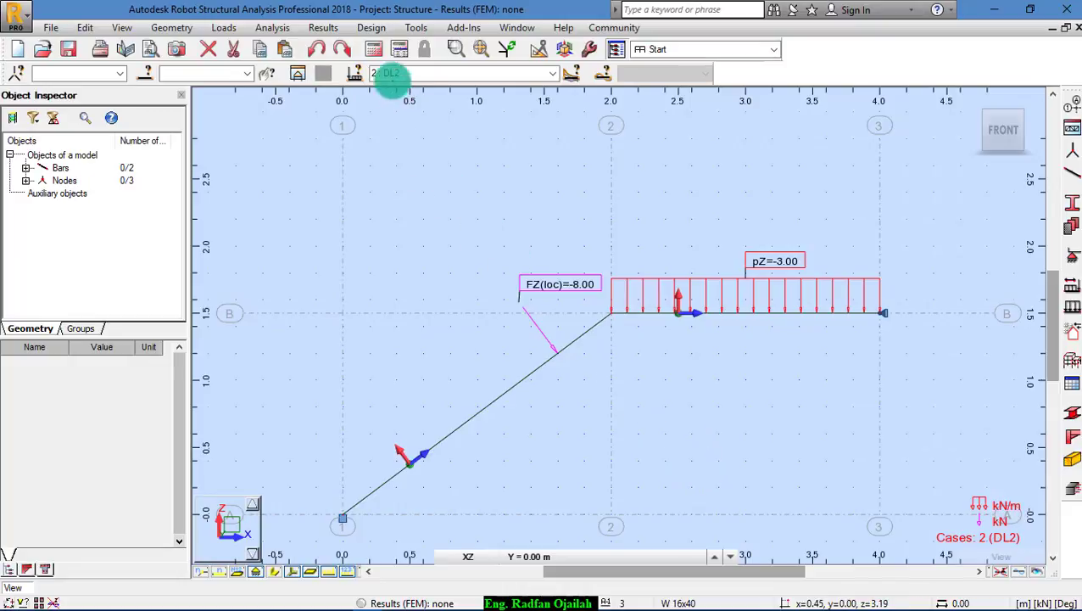
left_click(373, 49)
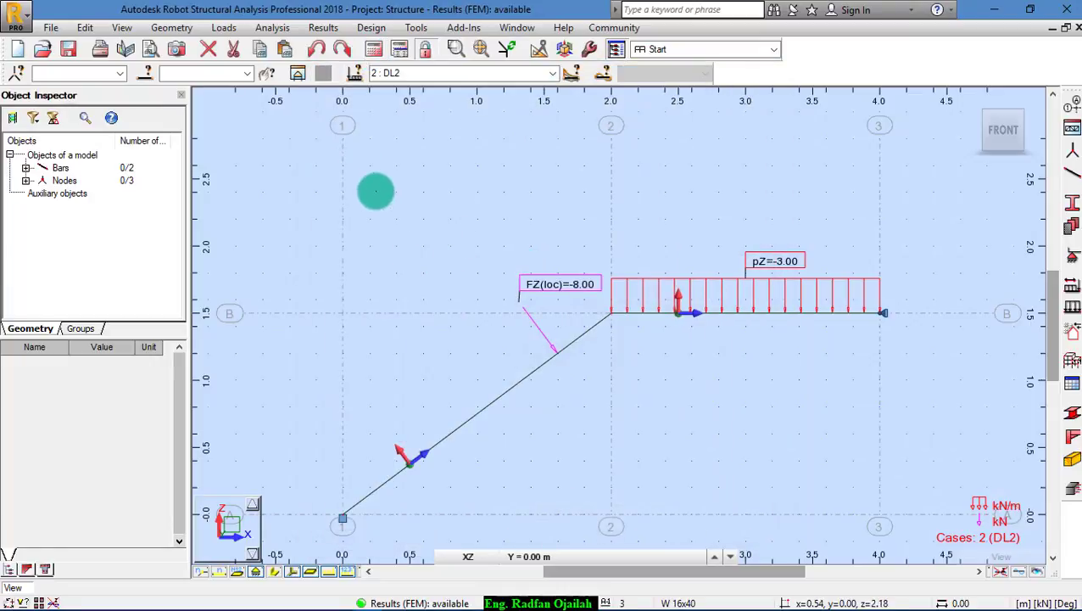
- Display the FX and FZ support reactions on the frame with descriptions and diagrams for linear supports
left_click(373, 28)
mouse_move(326, 26)
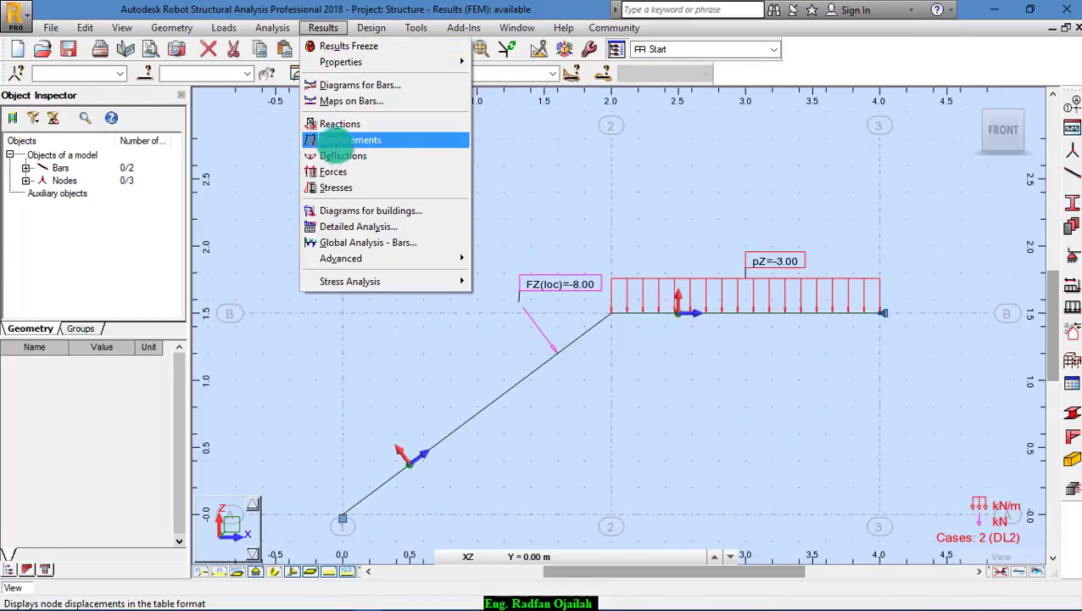
left_click(350, 84)
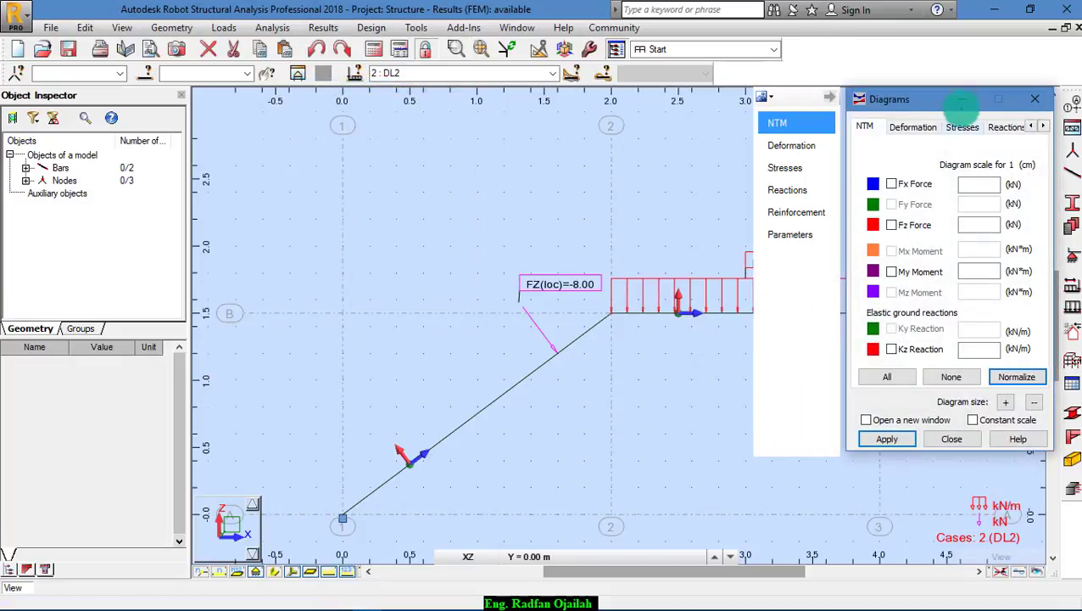
left_click(1004, 127)
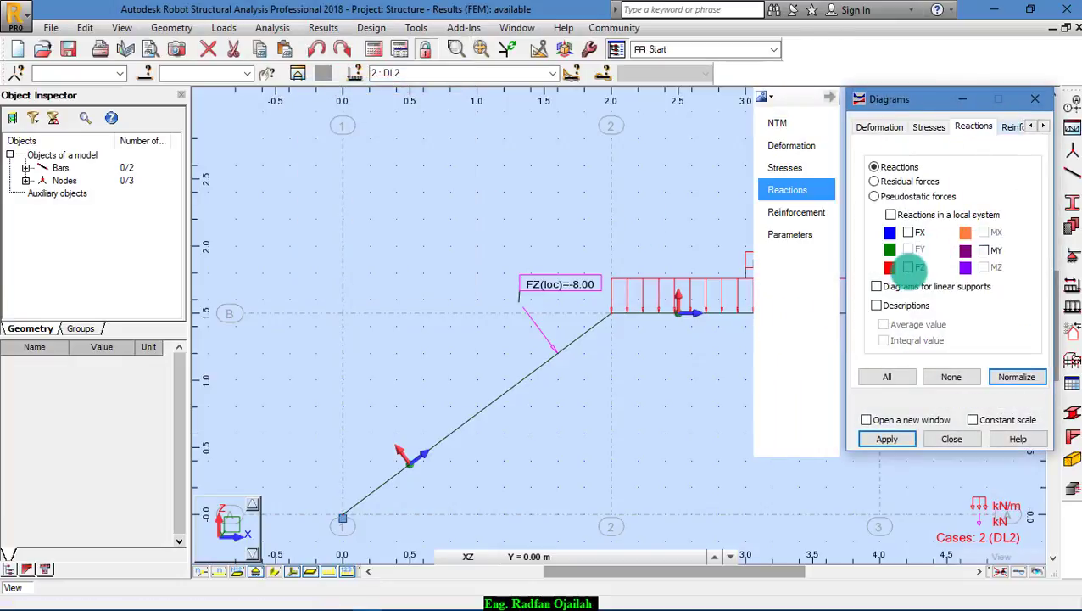
left_click(909, 267)
left_click(908, 231)
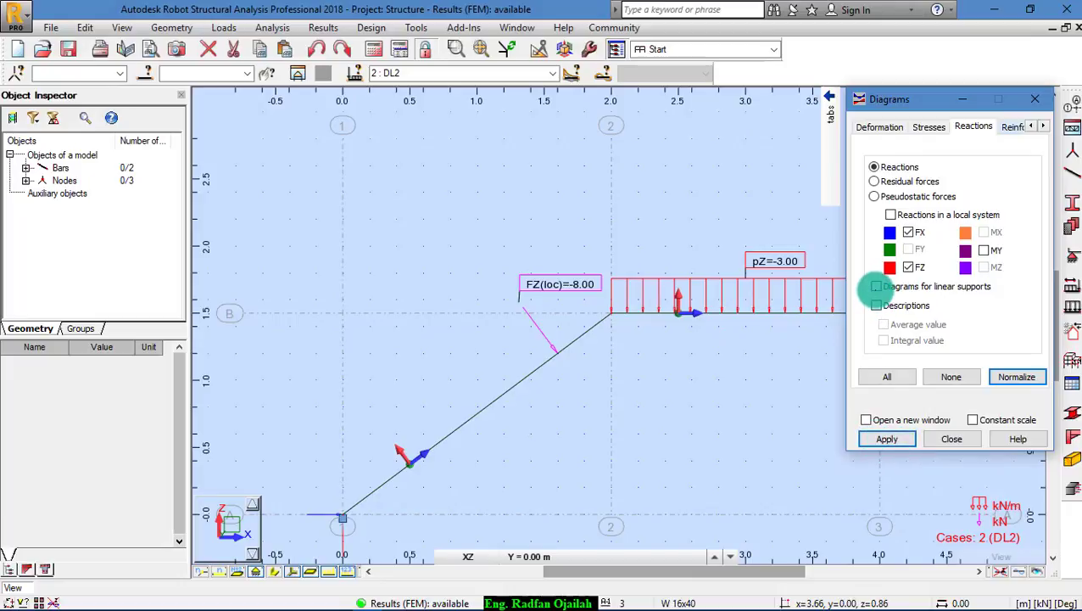
left_click(877, 287)
left_click(877, 305)
left_click(886, 439)
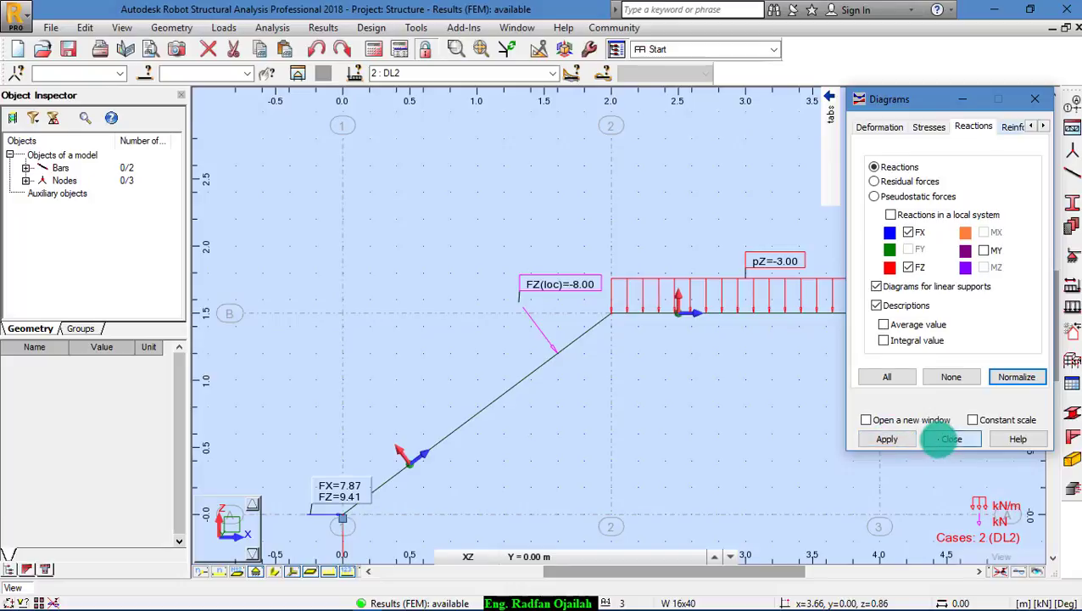
left_click(950, 439)
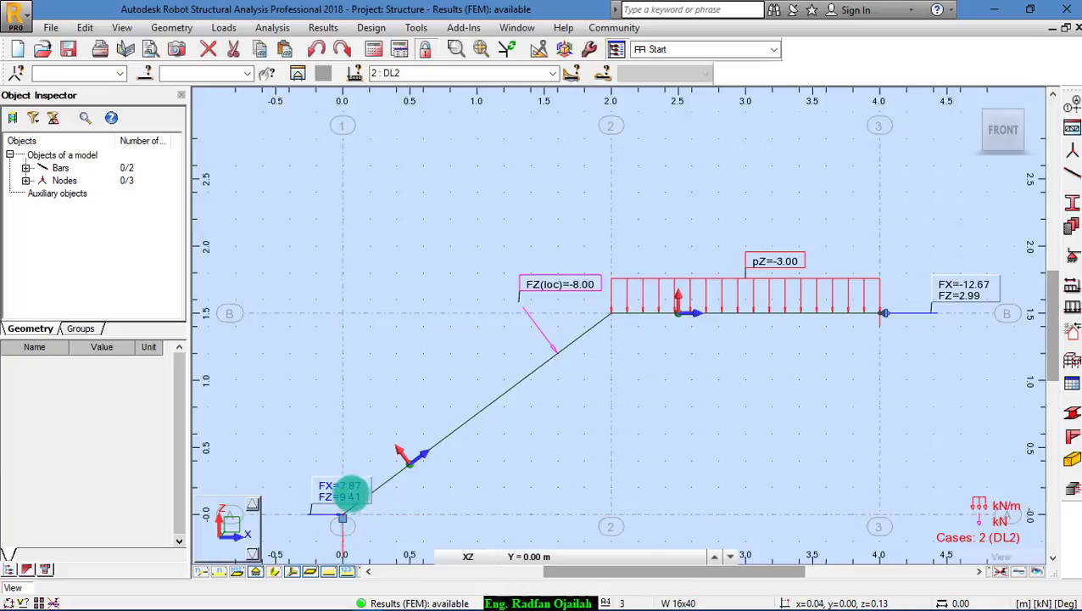
- Compare the computed support reactions with the worked answers for members AB and BC in the structural analysis PDF
left_click(100, 598)
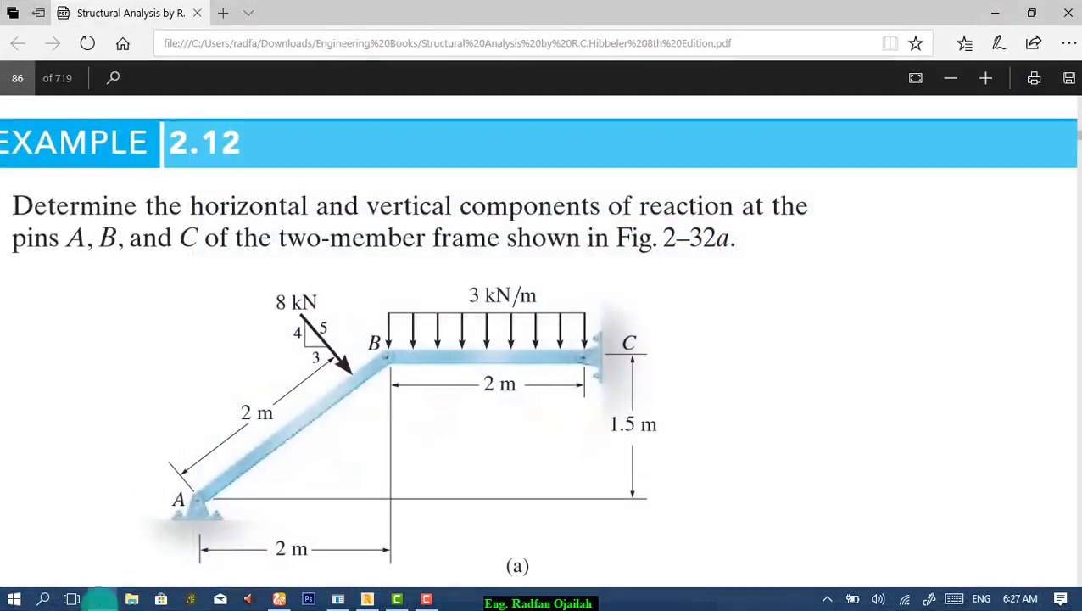
scroll(520, 257, "down", 15)
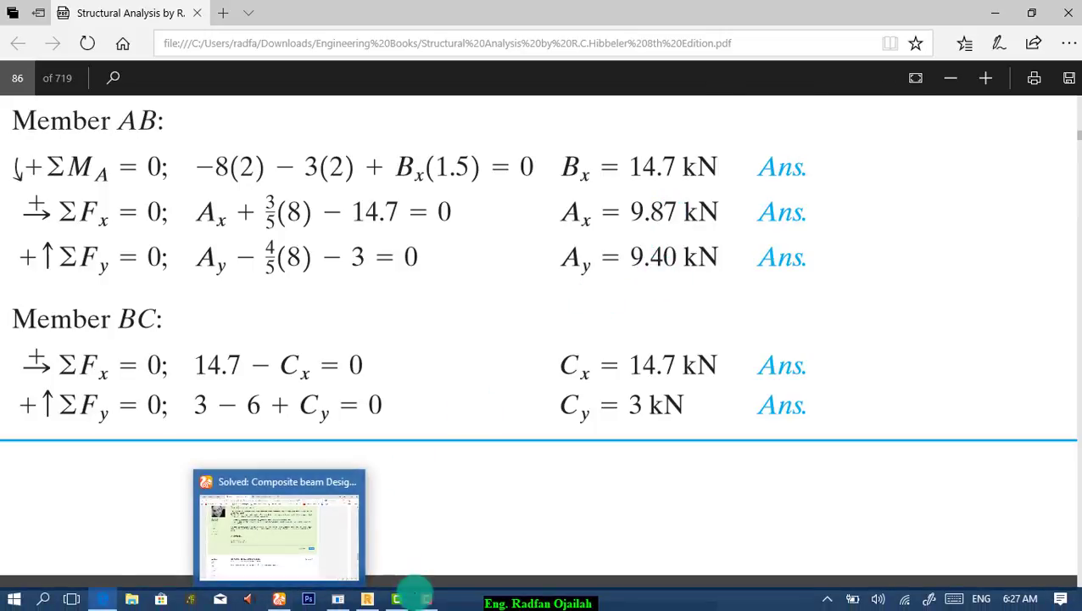
left_click(367, 599)
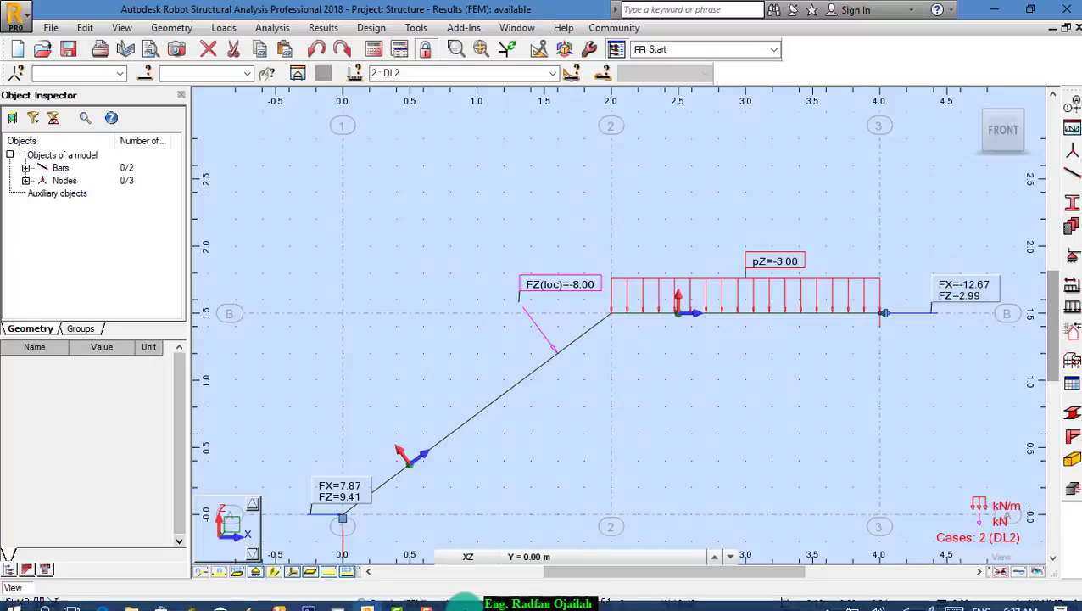
left_click(280, 598)
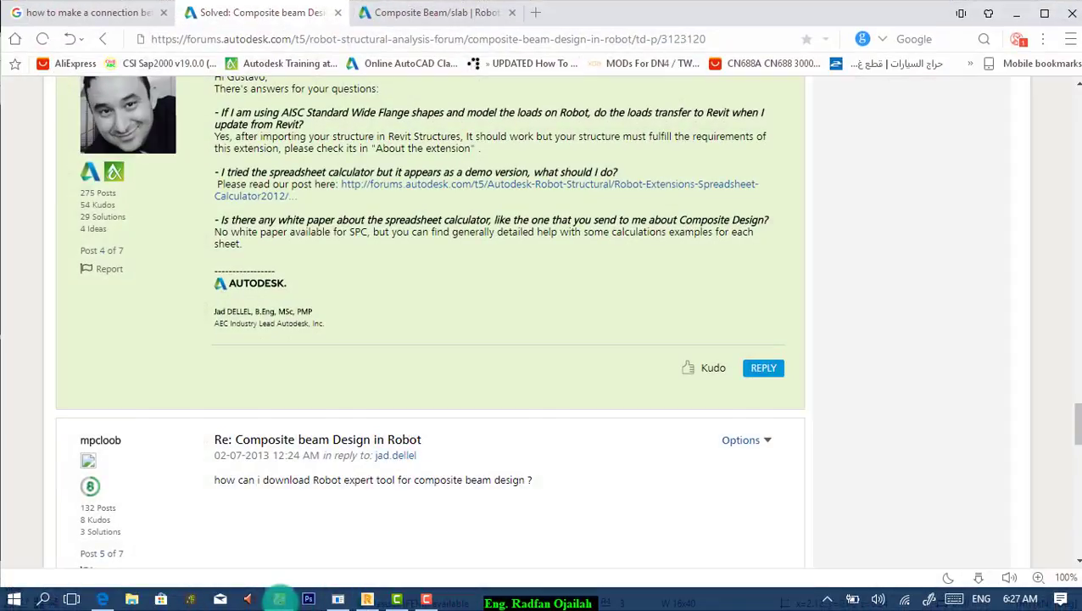
left_click(279, 598)
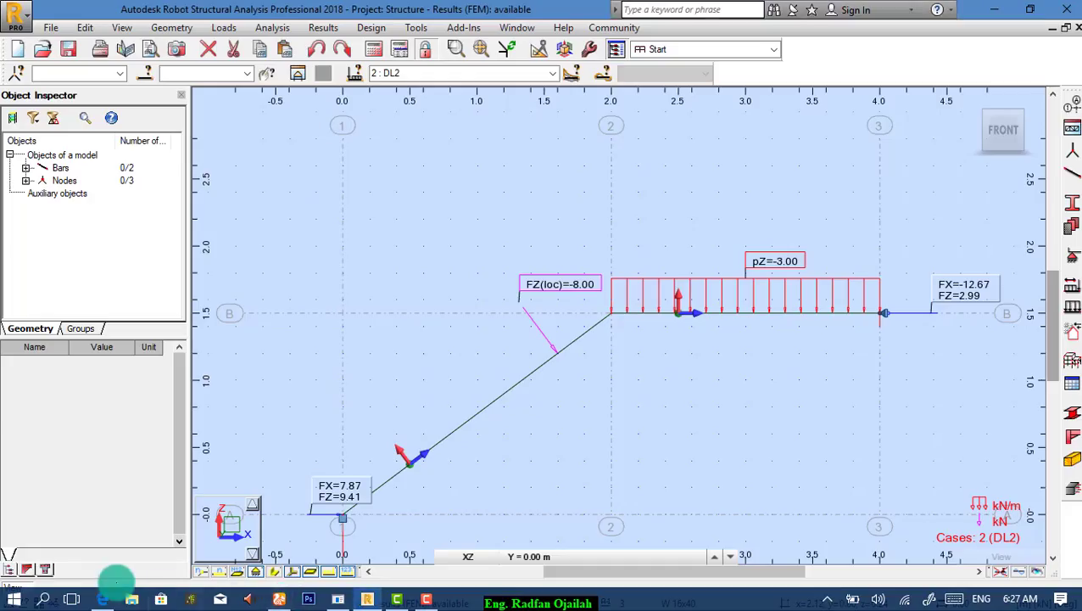
left_click(101, 599)
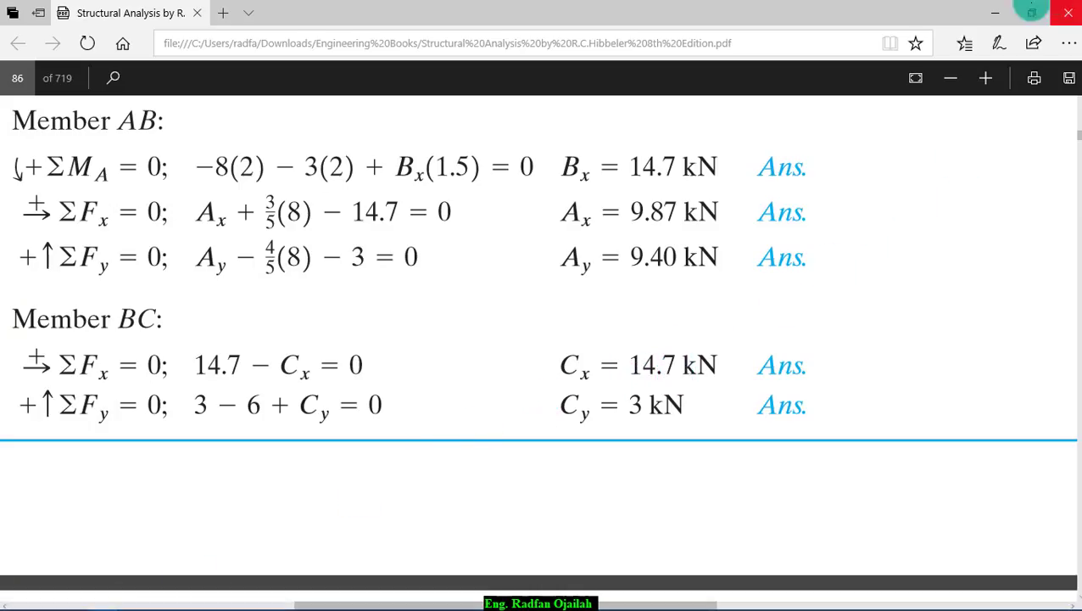
left_click(997, 10)
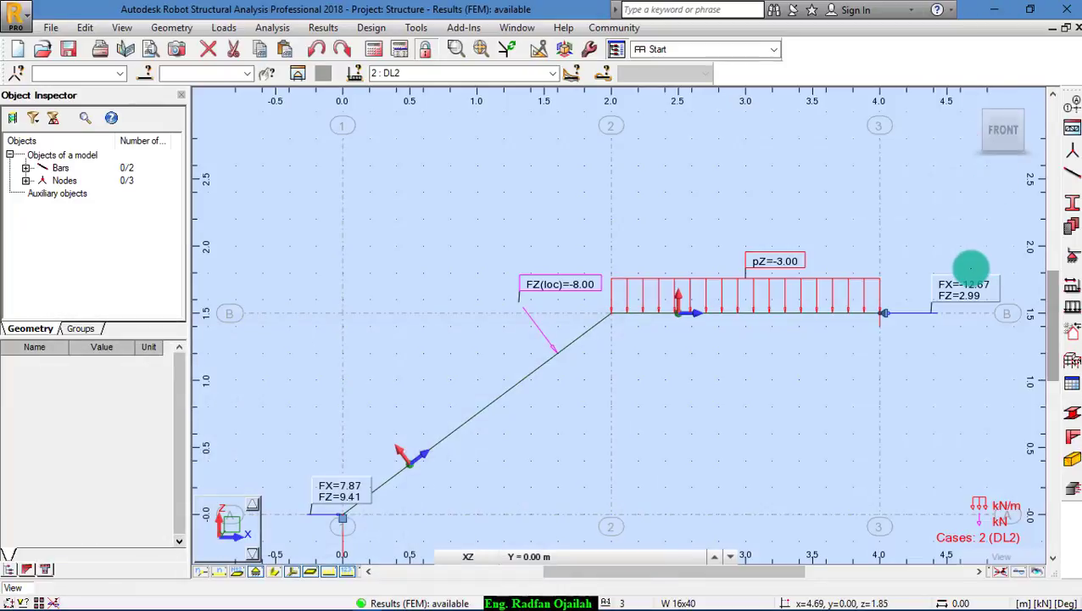
- Assign the Pinned-Pinned bar release to both the inclined bar and the horizontal bar
scroll(731, 251, "up", 1)
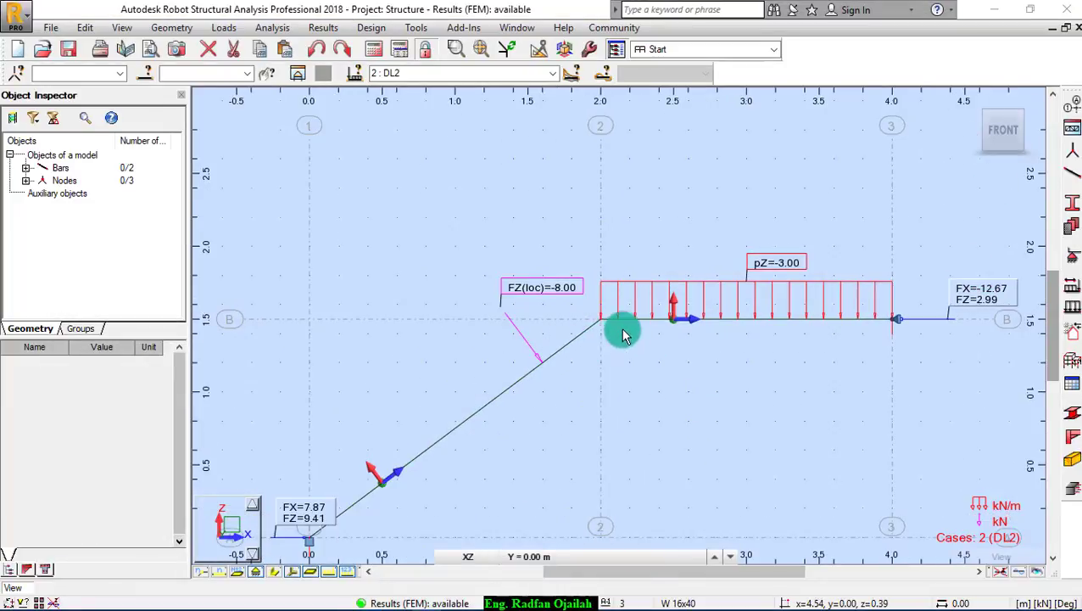
left_click(171, 27)
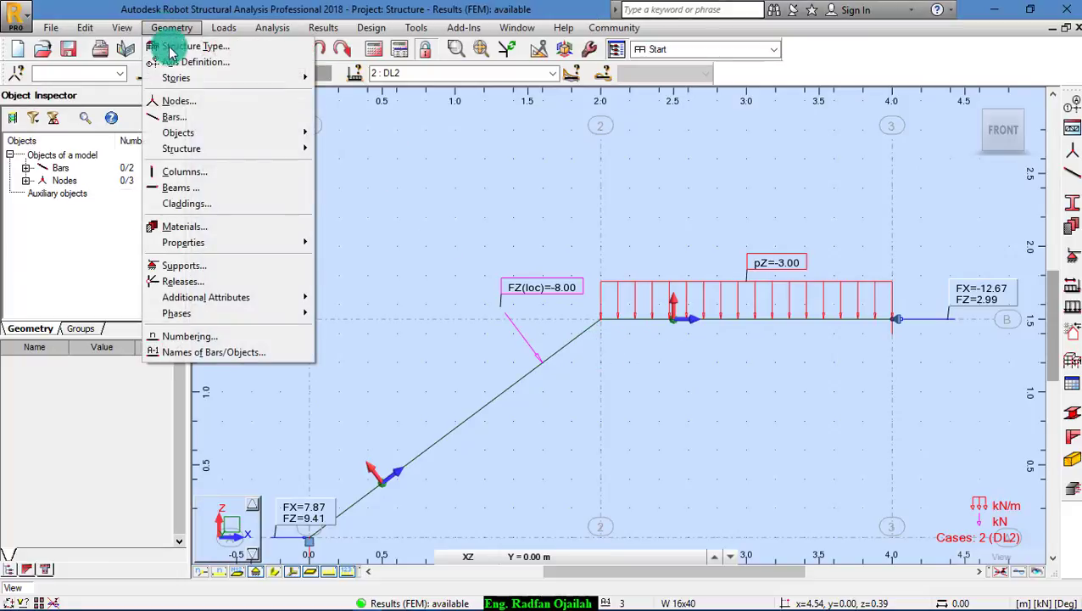
left_click(184, 282)
left_click(895, 219)
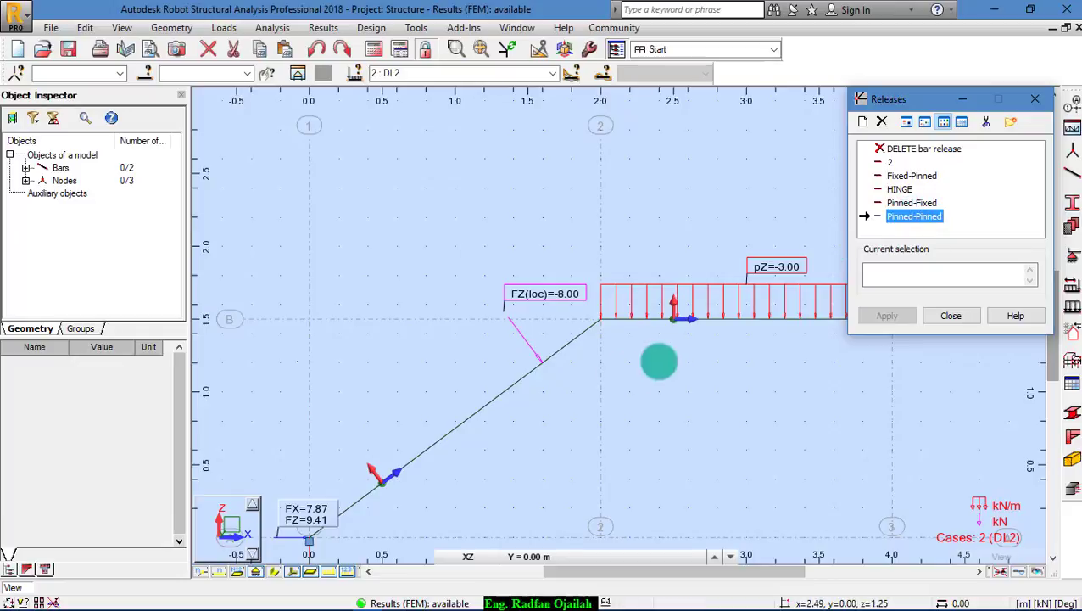
left_click(588, 330)
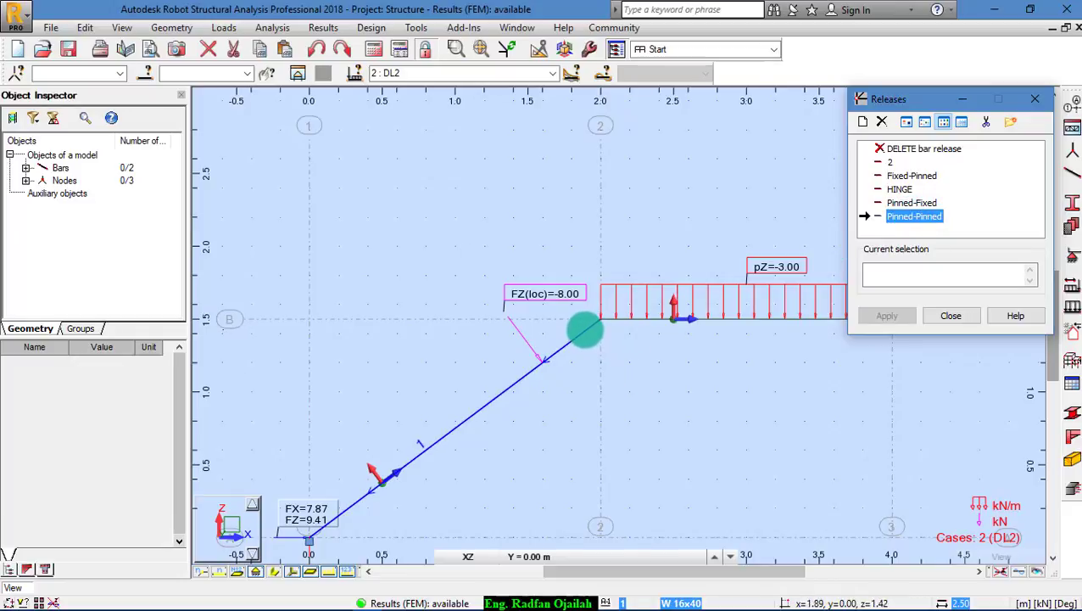
left_click(597, 353)
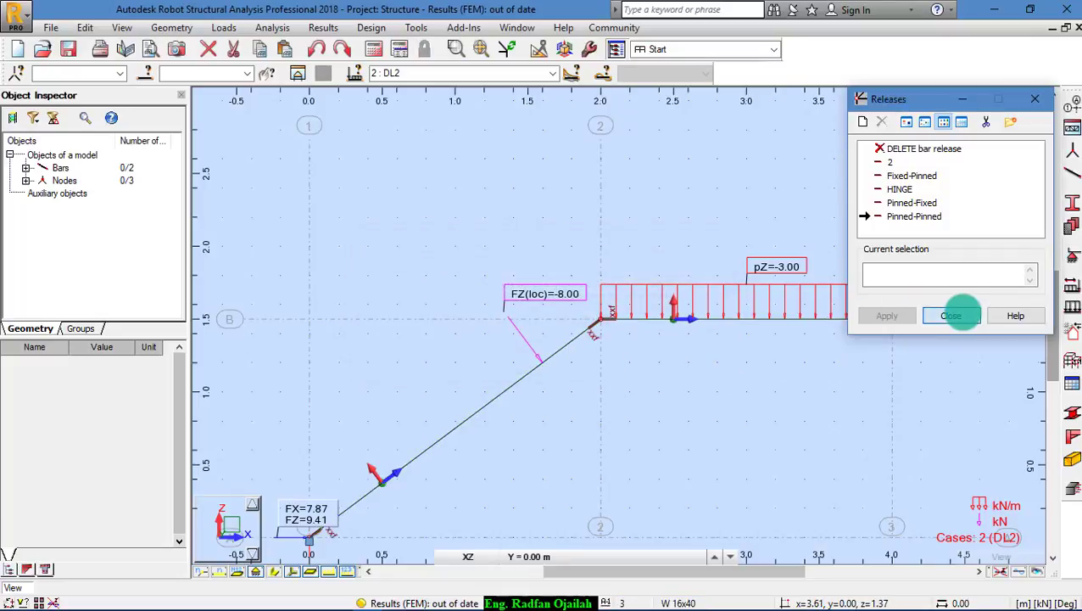
left_click(960, 316)
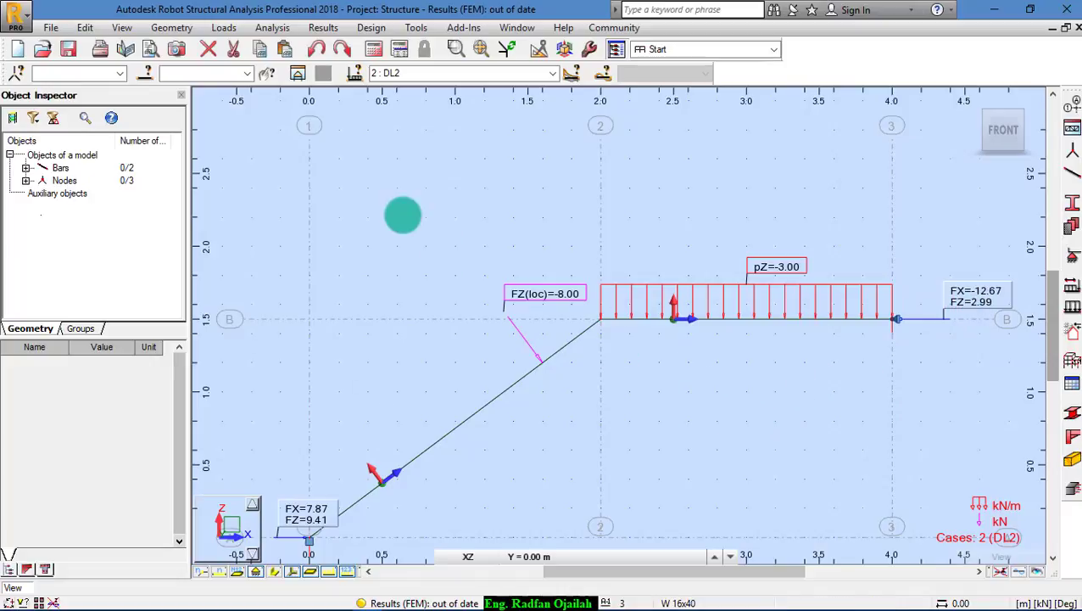
- Rerun the structural calculations, continuing past the instability warnings, and dismiss the calculation messages
left_click(375, 49)
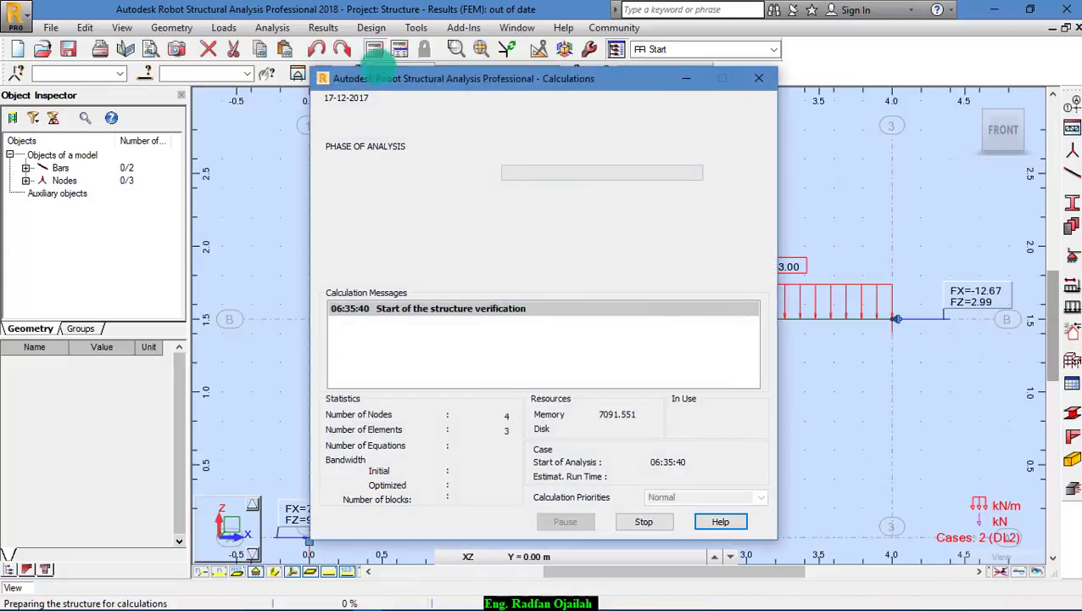
left_click(505, 377)
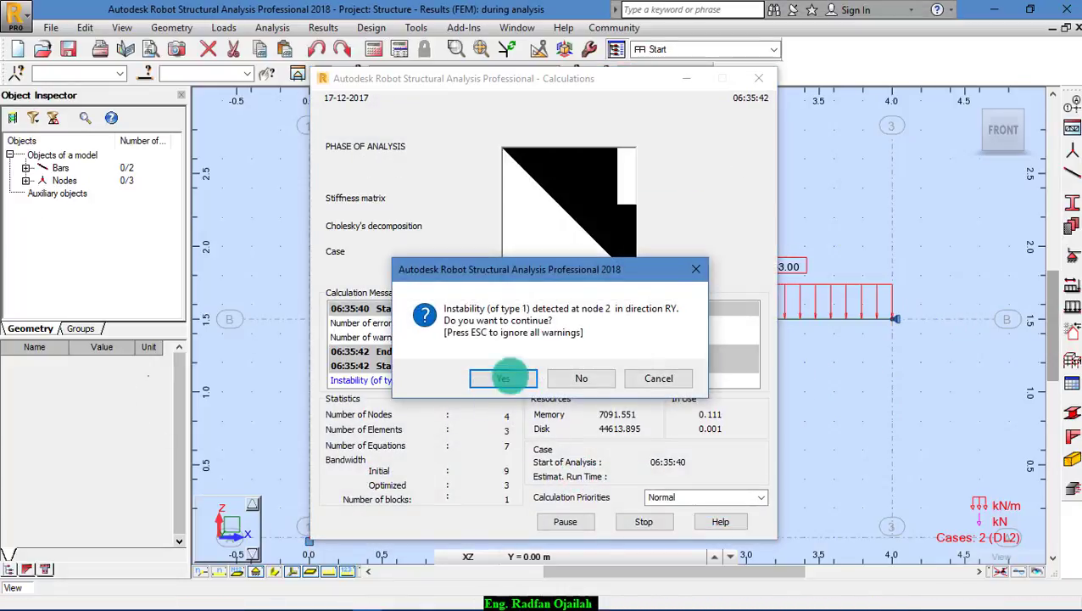
left_click(506, 377)
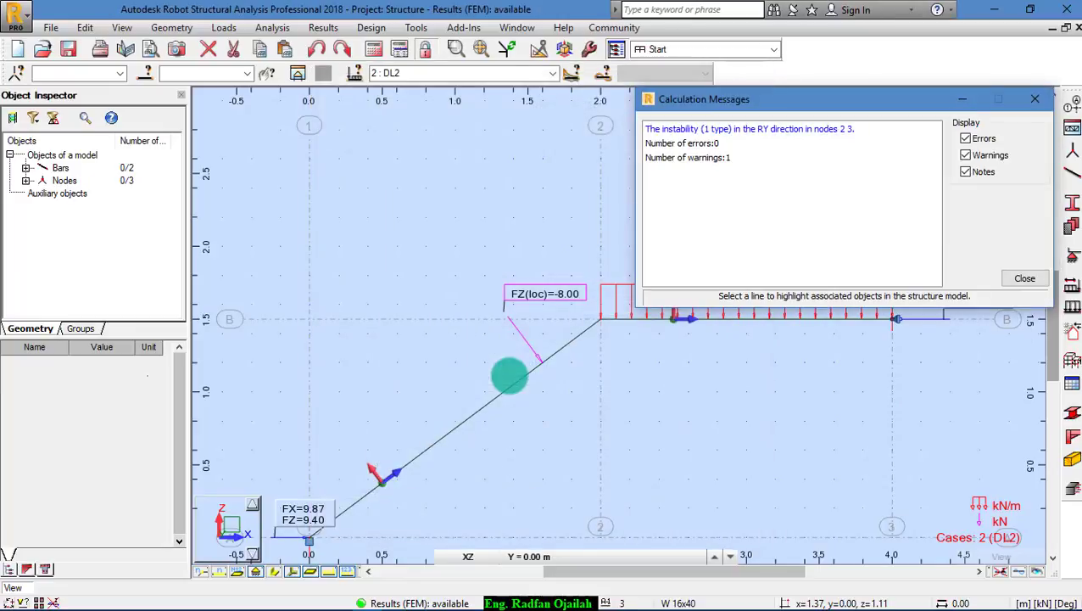
left_click(1025, 277)
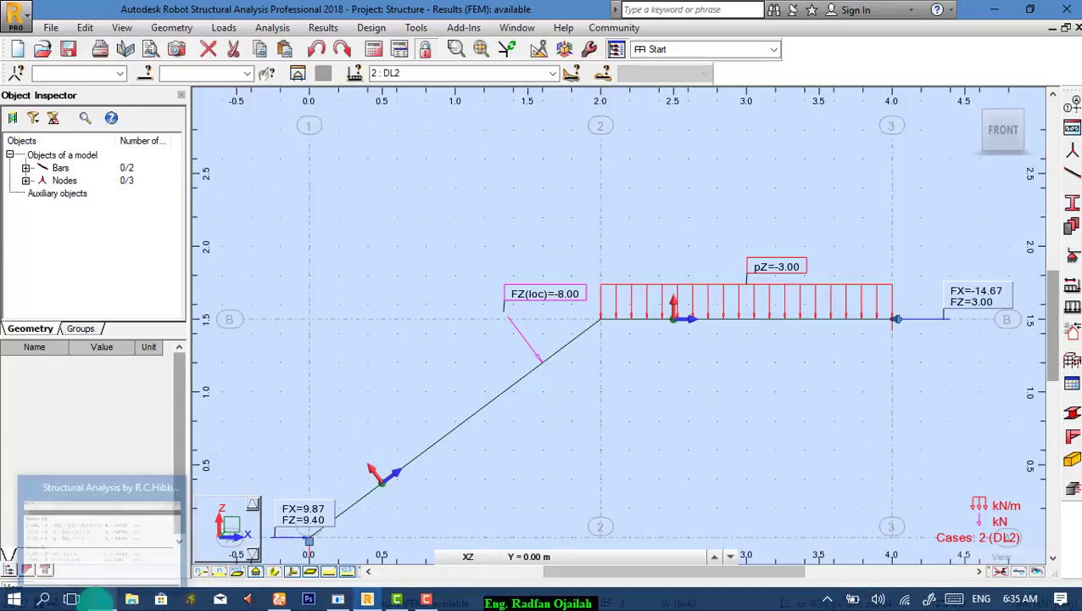
- Compare the recalculated FX and FZ reactions at both supports with the worked answers for members AB and BC in the structural analysis PDF
left_click(104, 596)
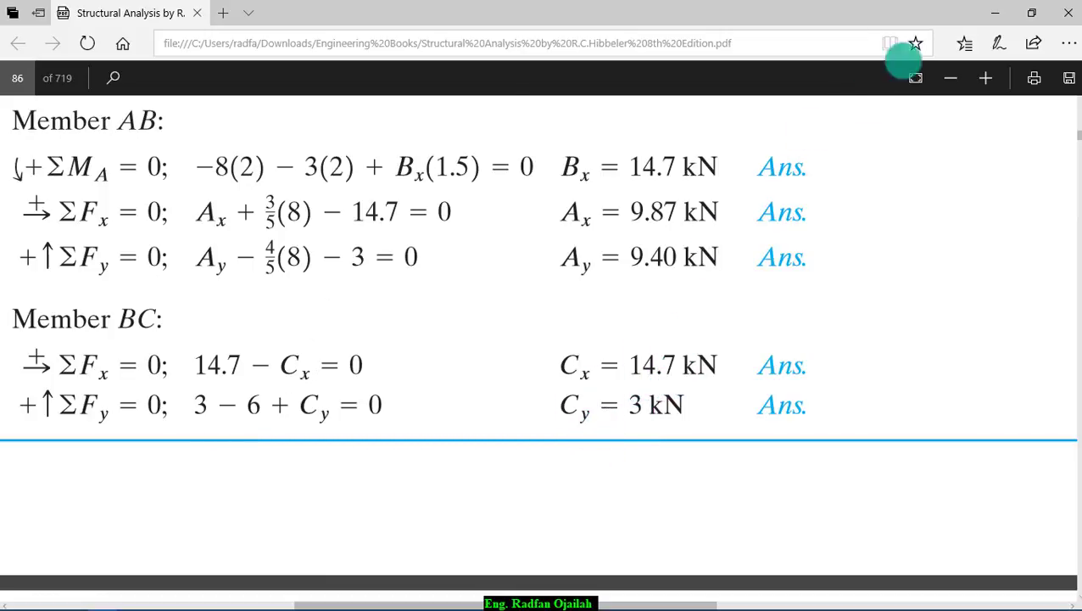
left_click(994, 12)
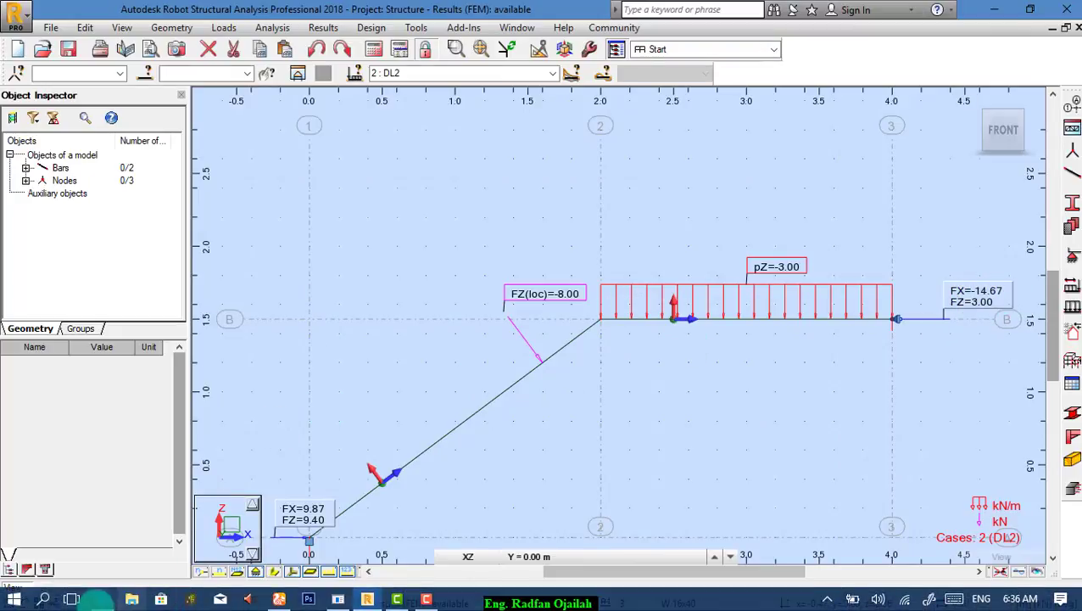
left_click(102, 599)
scroll(616, 288, "up", 1)
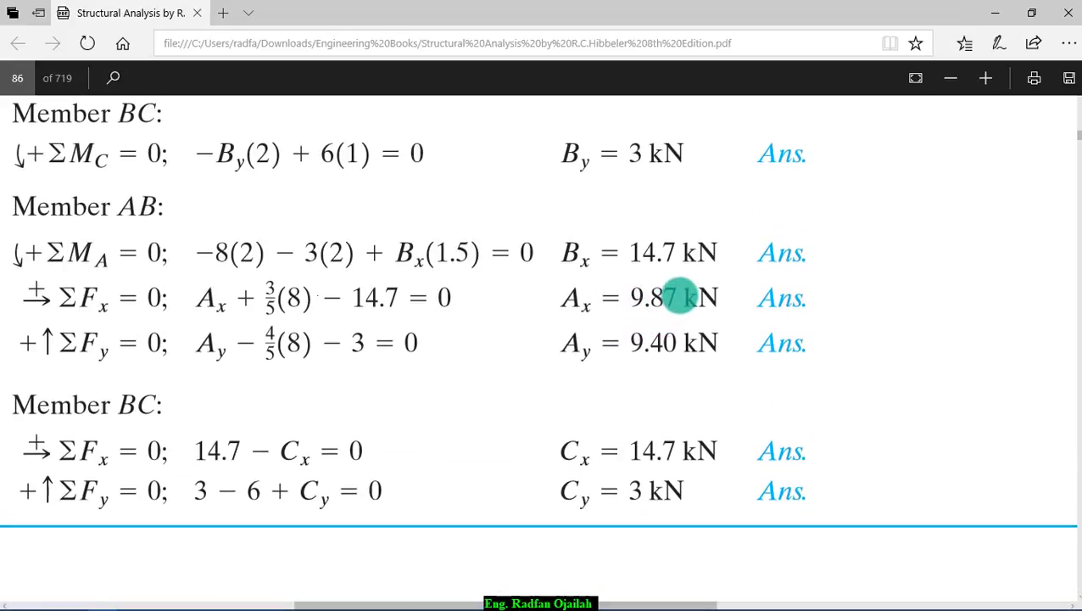
left_click(995, 12)
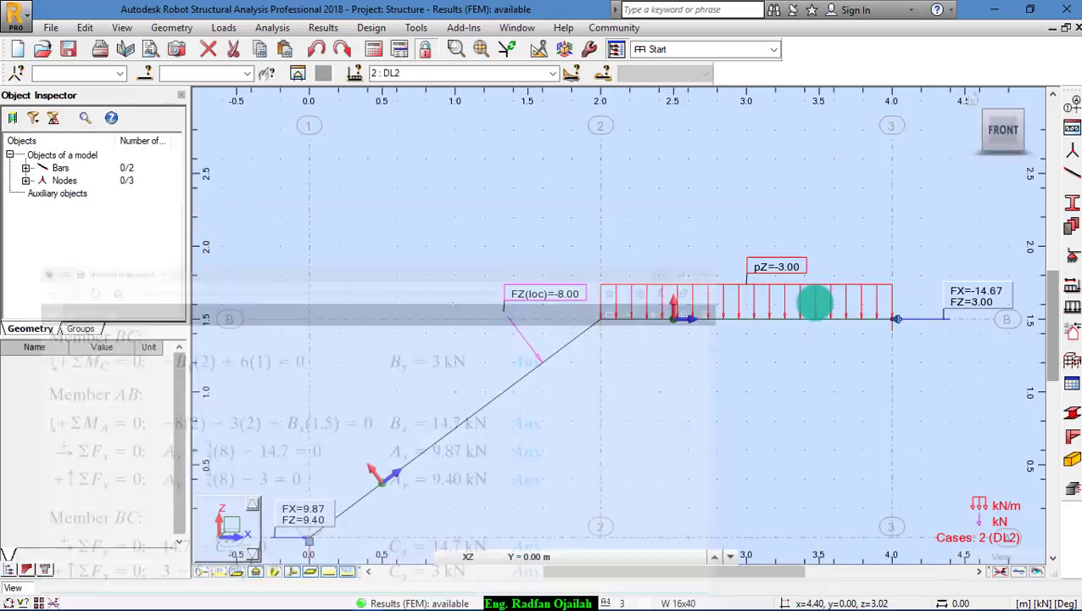
scroll(817, 306, "down", 2)
scroll(454, 477, "up", 2)
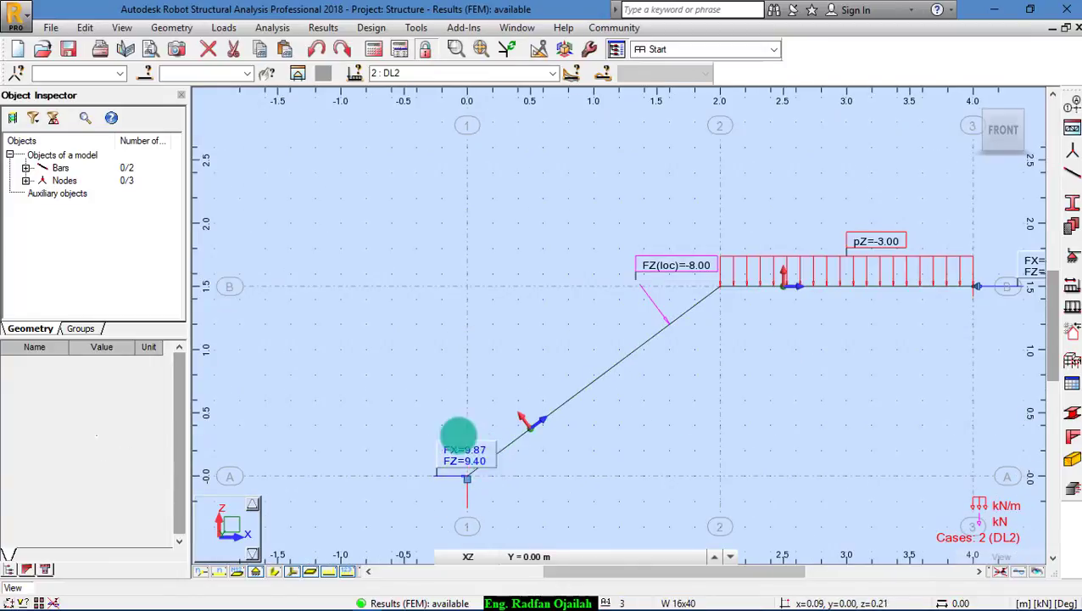
scroll(379, 374, "down", 1)
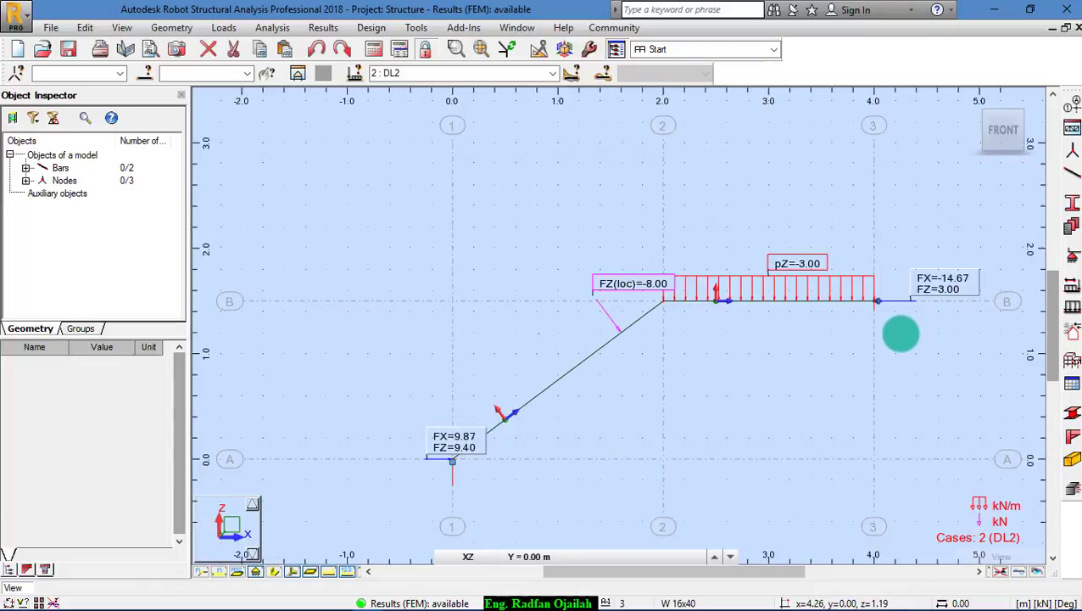